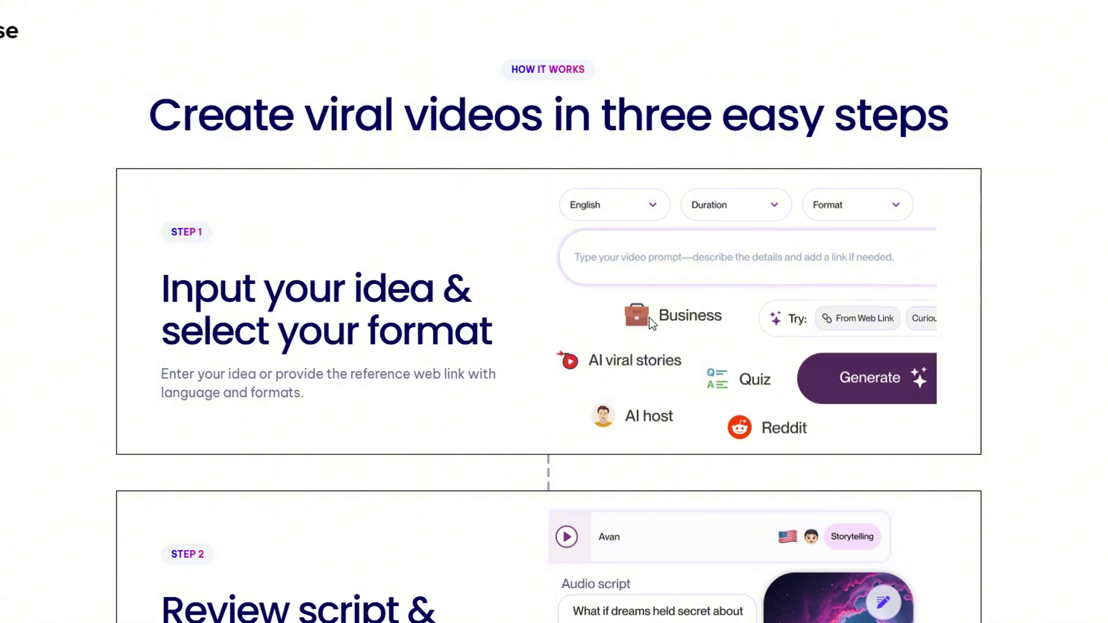
scroll(649, 318, down, 1)
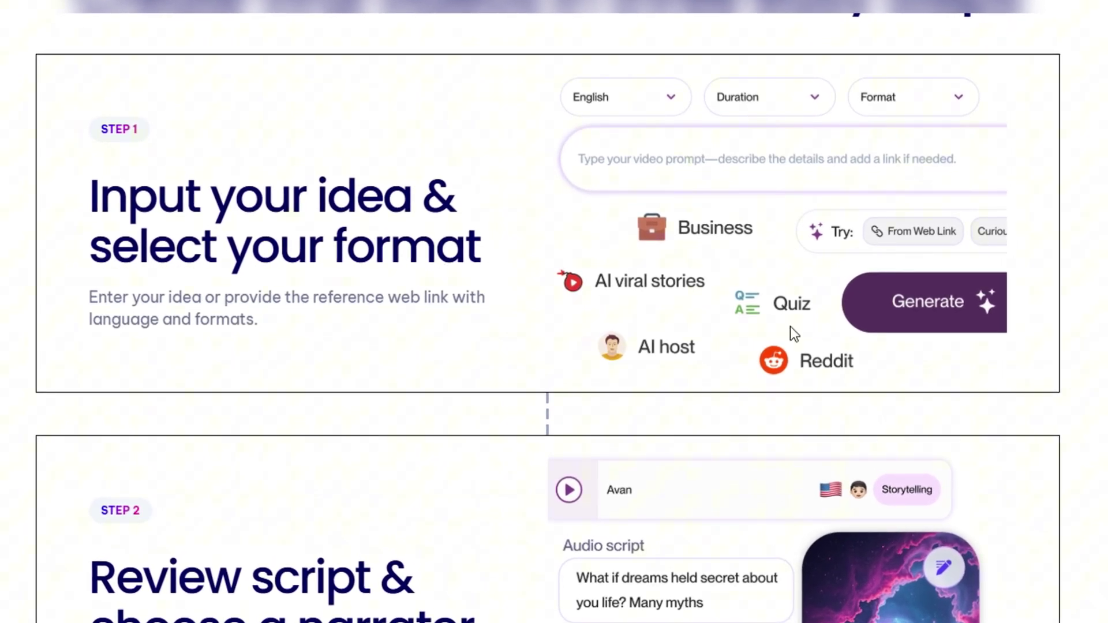
scroll(904, 344, down, 5)
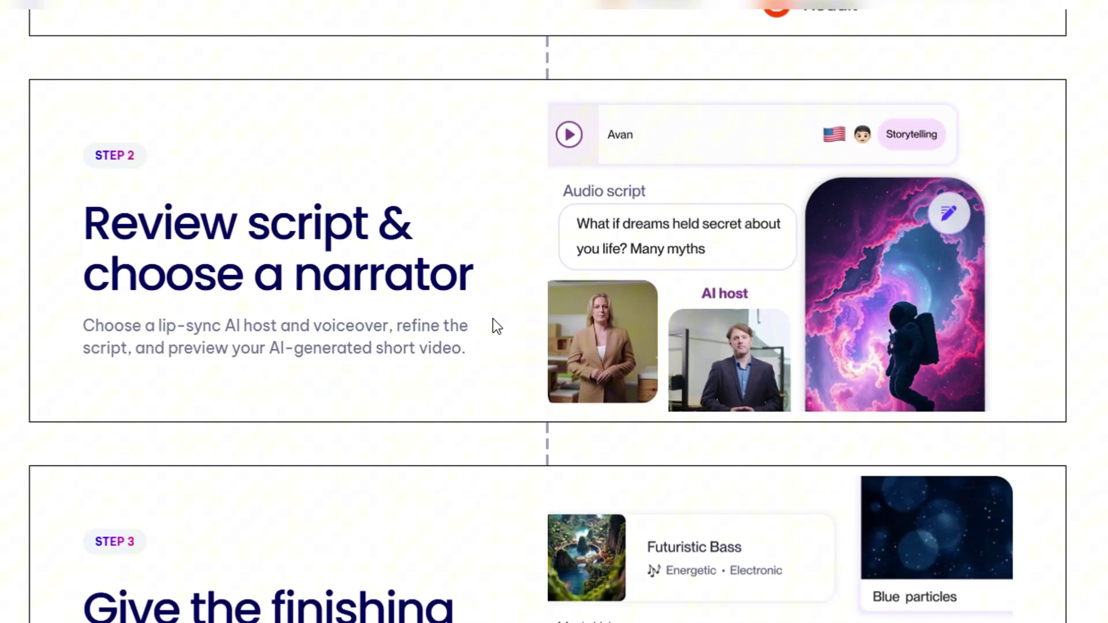
scroll(818, 310, down, 2)
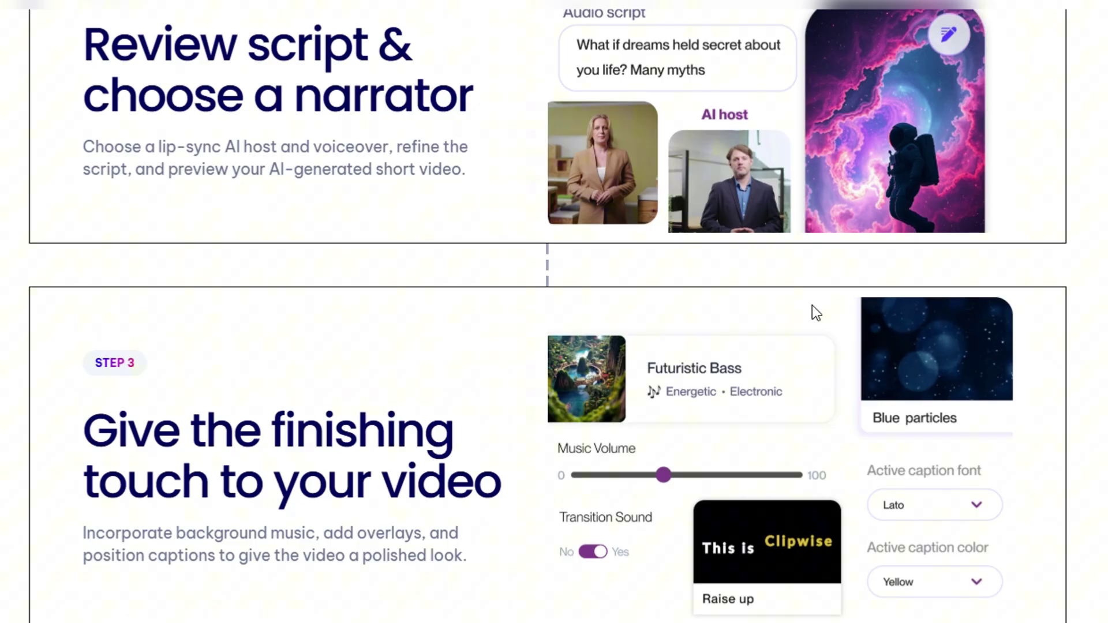
scroll(812, 306, down, 1)
scroll(811, 305, down, 4)
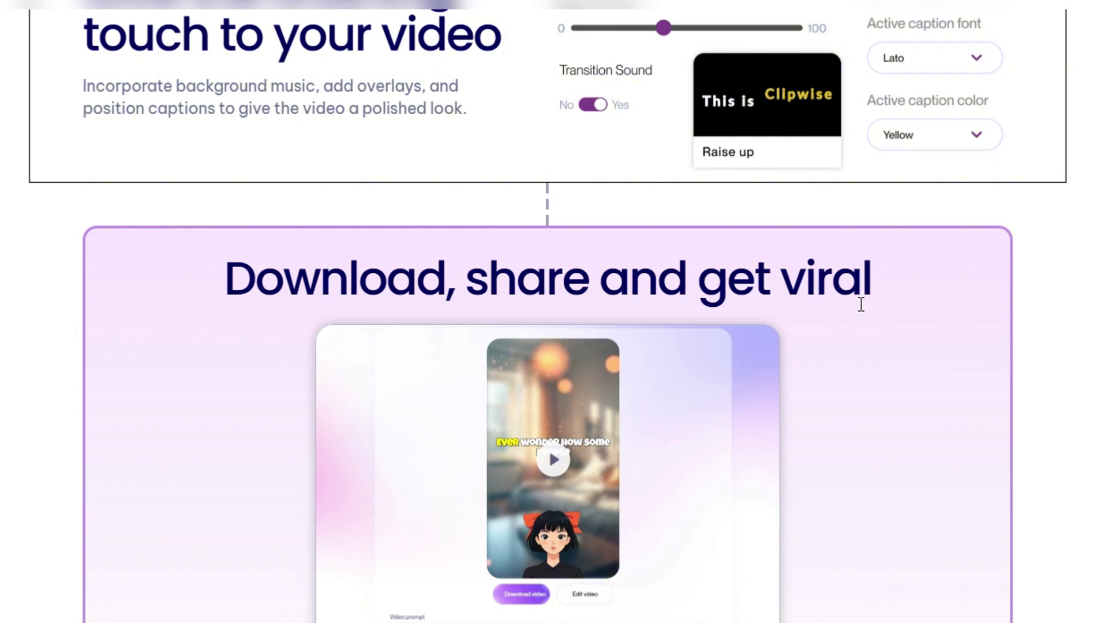
scroll(861, 303, down, 3)
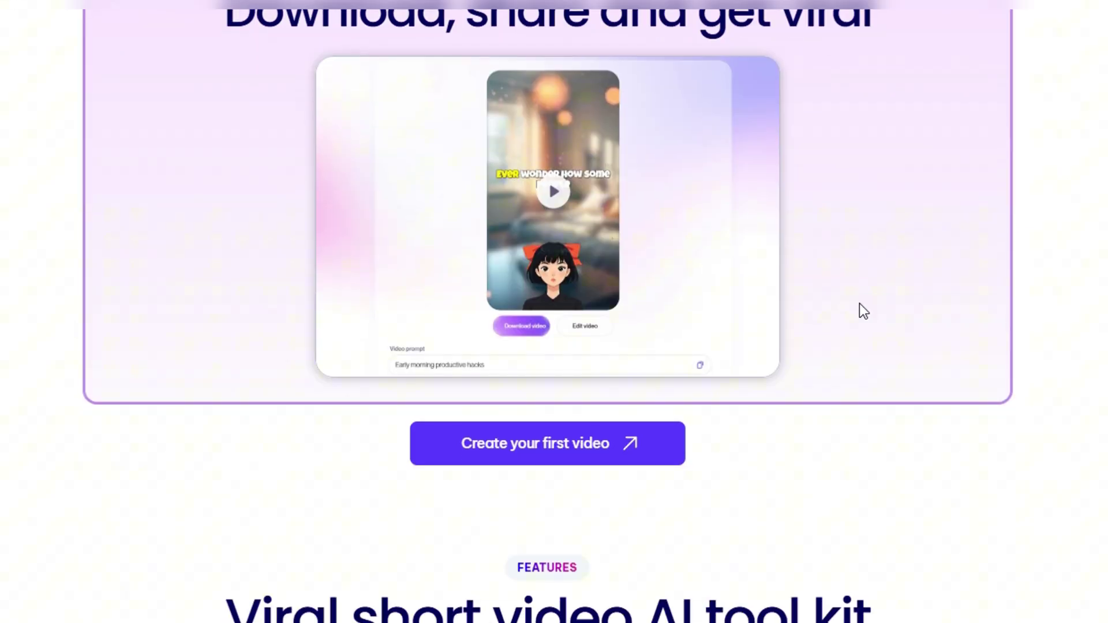
- Start a new video and paste the WWII ghost armies script into the AI Host prompt
click(572, 463)
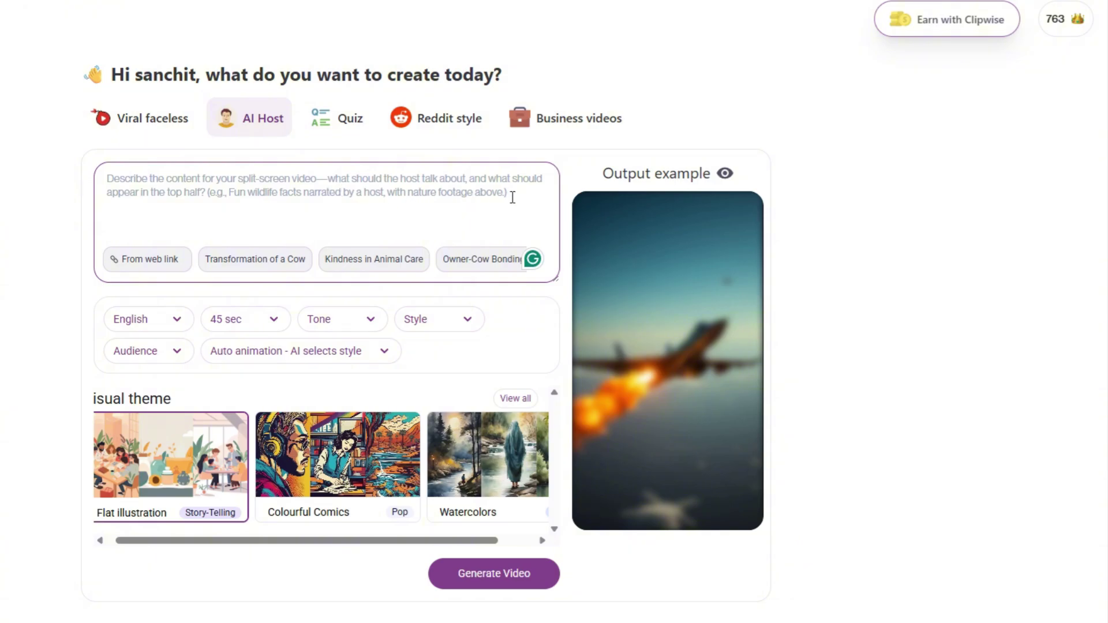
click(120, 181)
key(ctrl+v)
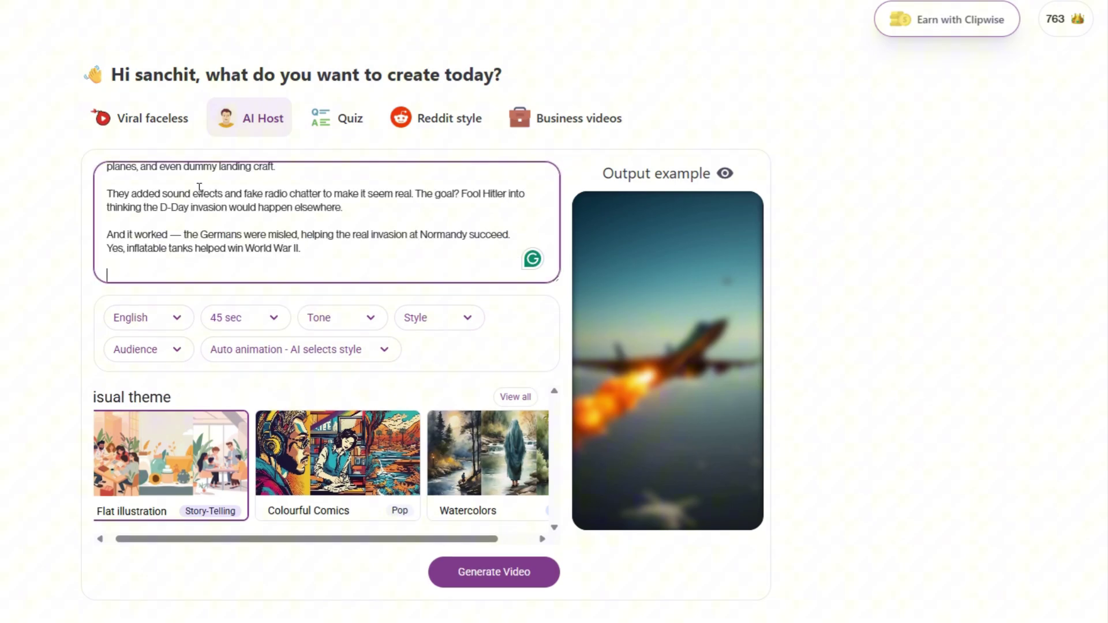
scroll(224, 208, up, 2)
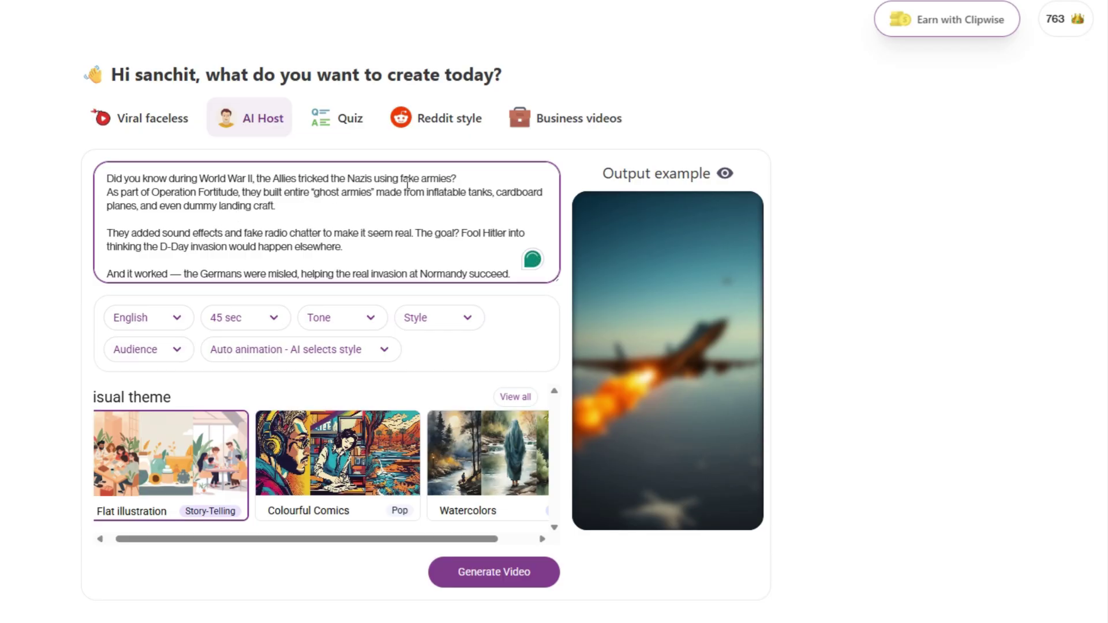
key(Return)
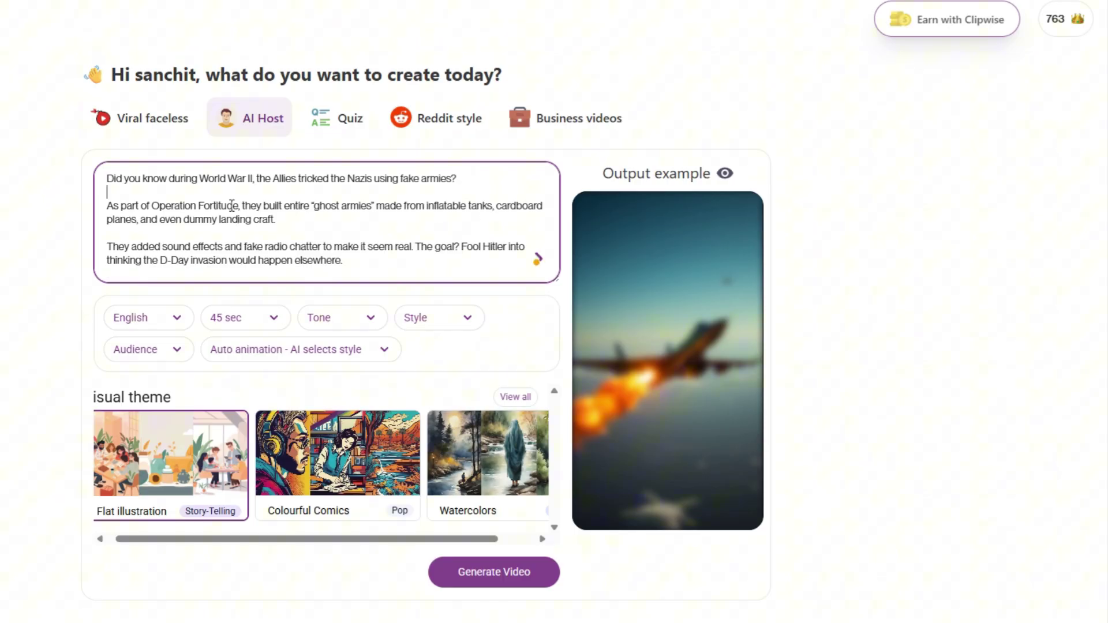
scroll(231, 205, down, 3)
scroll(231, 217, up, 3)
- Choose English, 30 sec, Formal tone, Storytelling style, General audience and Auto animation
click(164, 317)
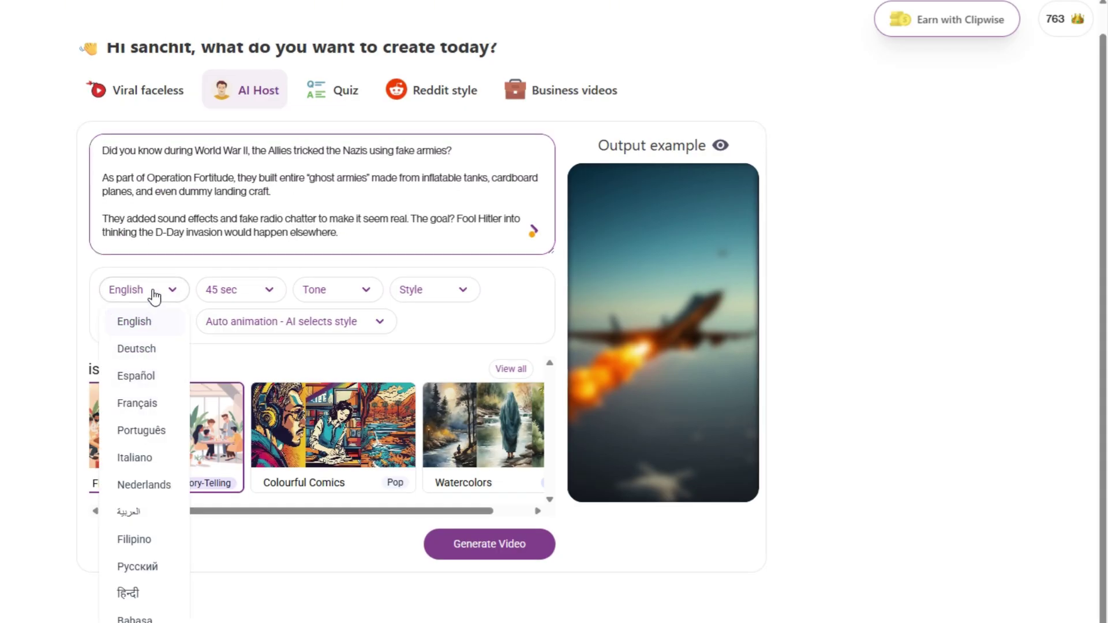
scroll(149, 355, up, 1)
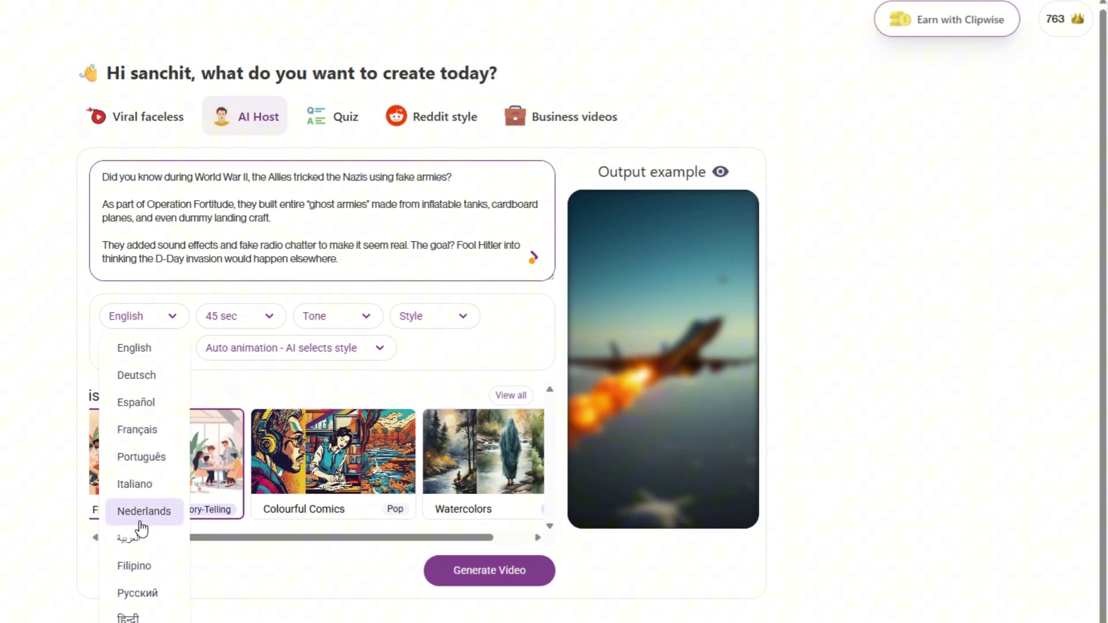
scroll(146, 555, down, 1)
scroll(147, 590, up, 1)
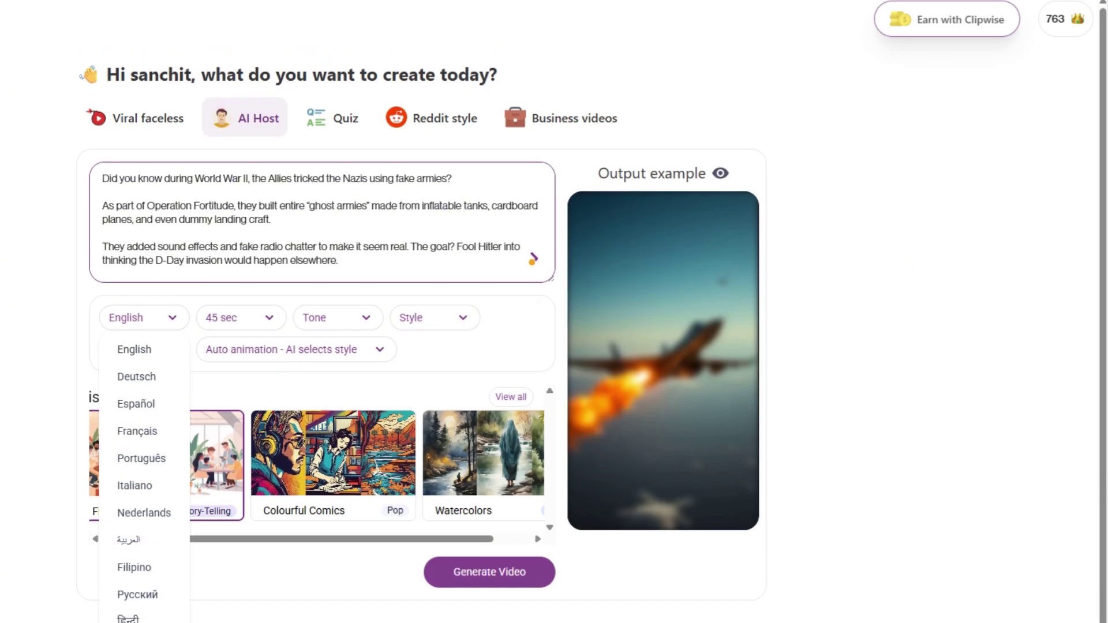
click(133, 356)
click(259, 320)
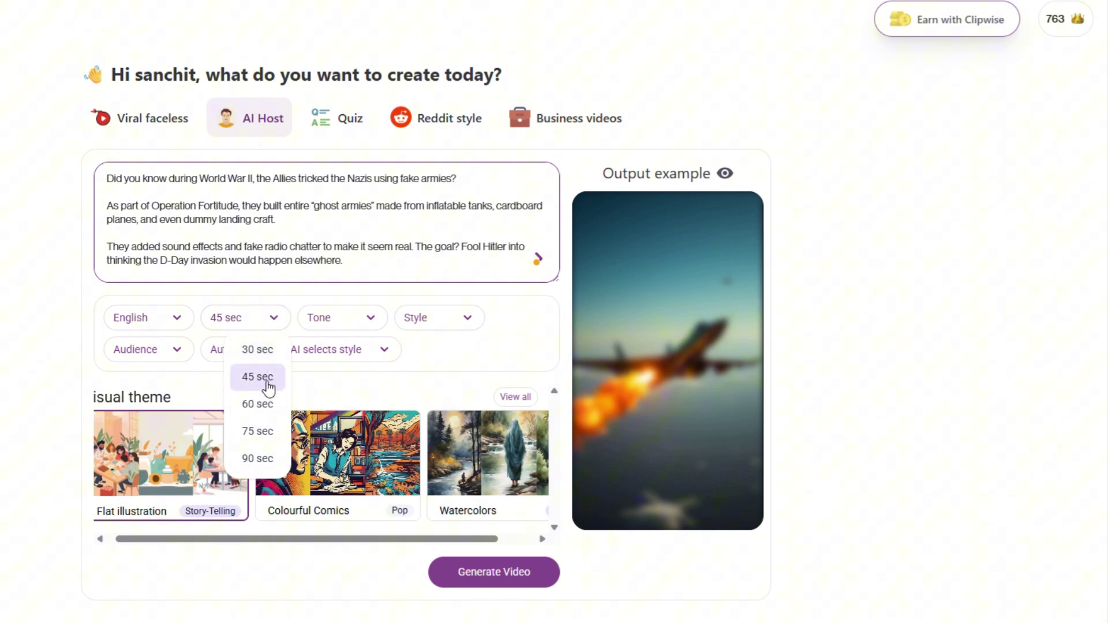
click(257, 348)
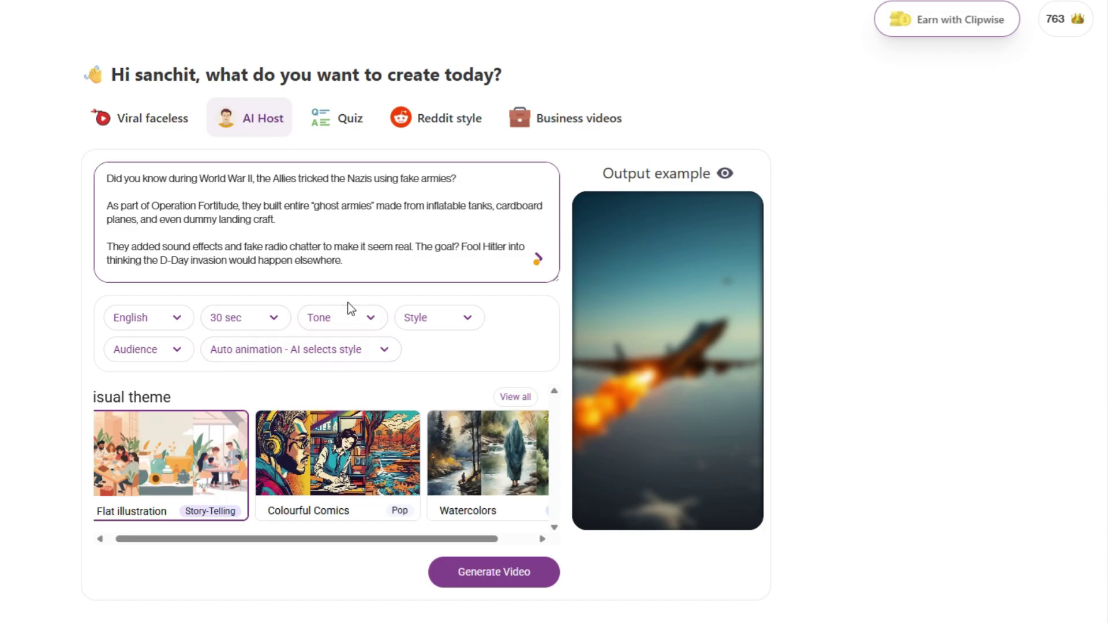
click(343, 318)
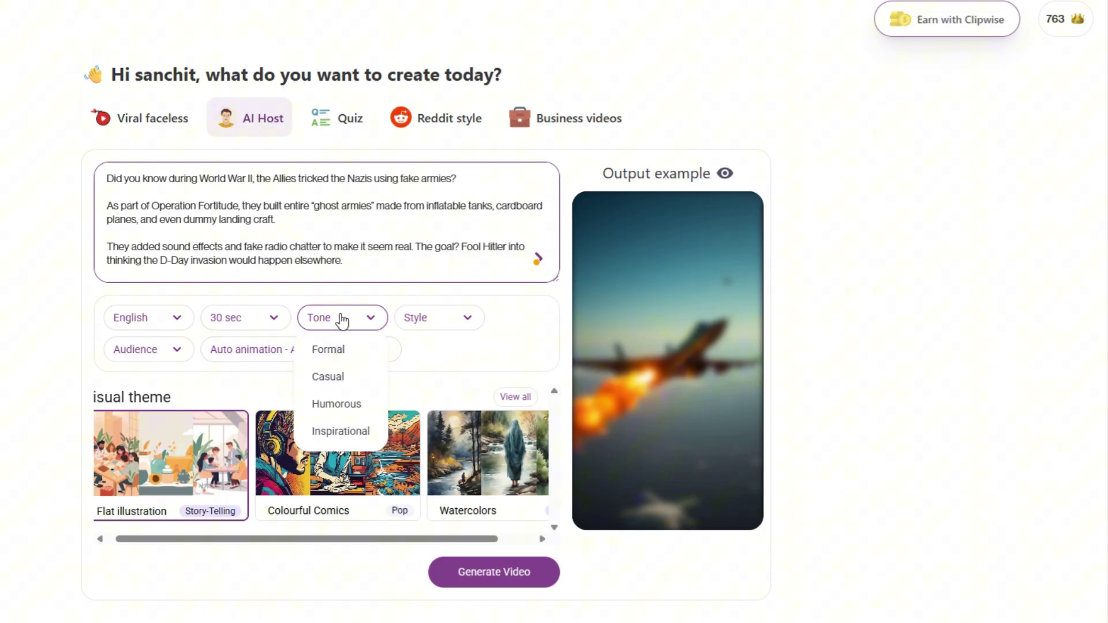
click(337, 354)
click(450, 329)
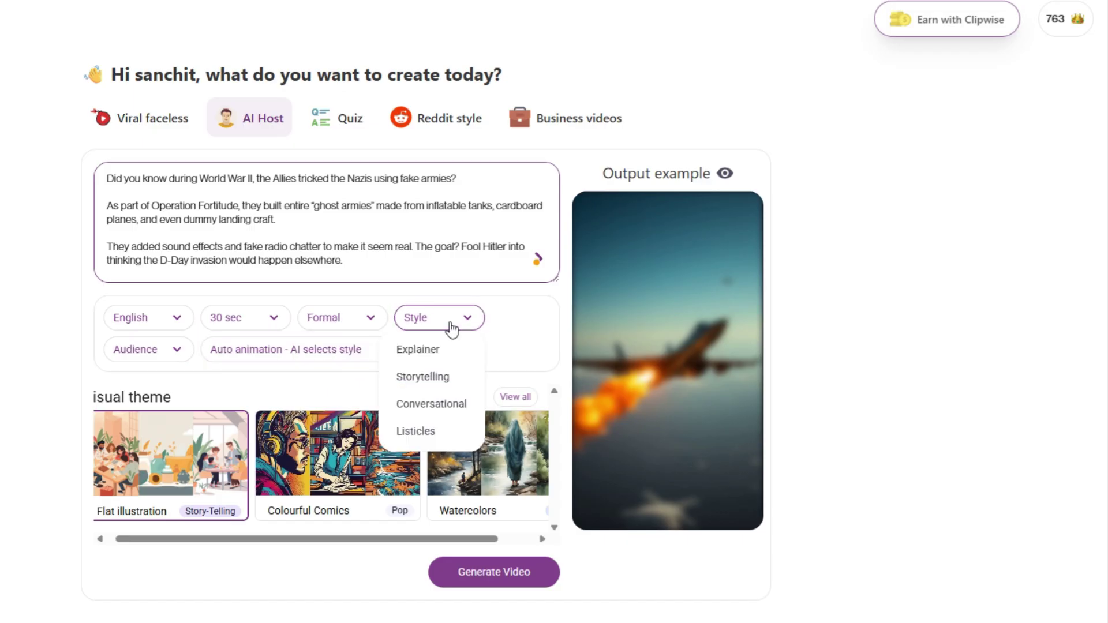
click(431, 378)
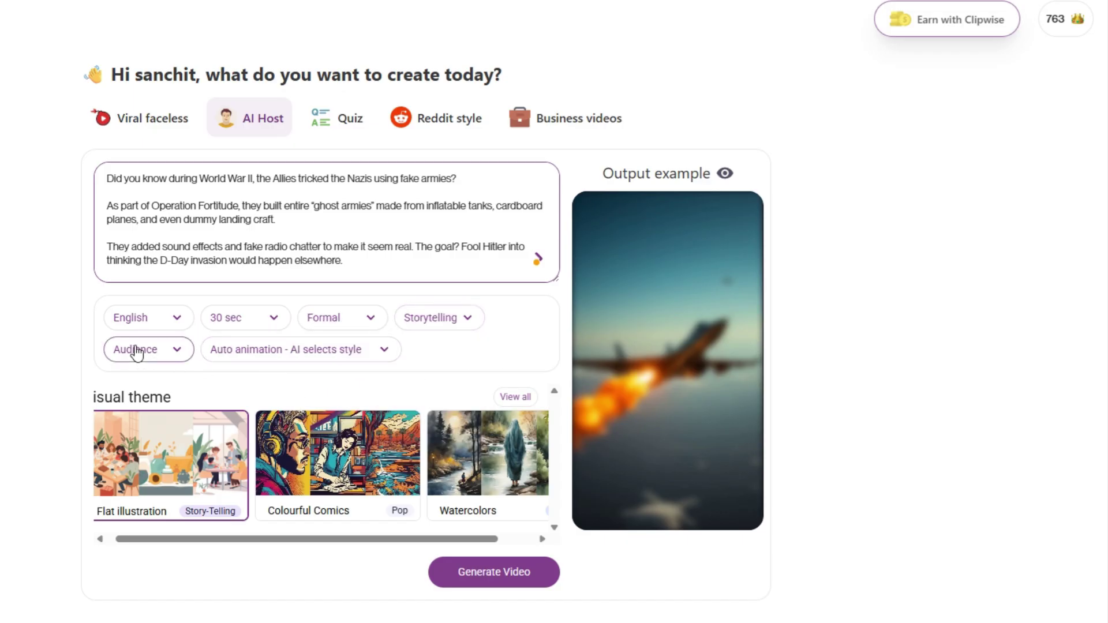
click(151, 358)
click(156, 382)
click(343, 357)
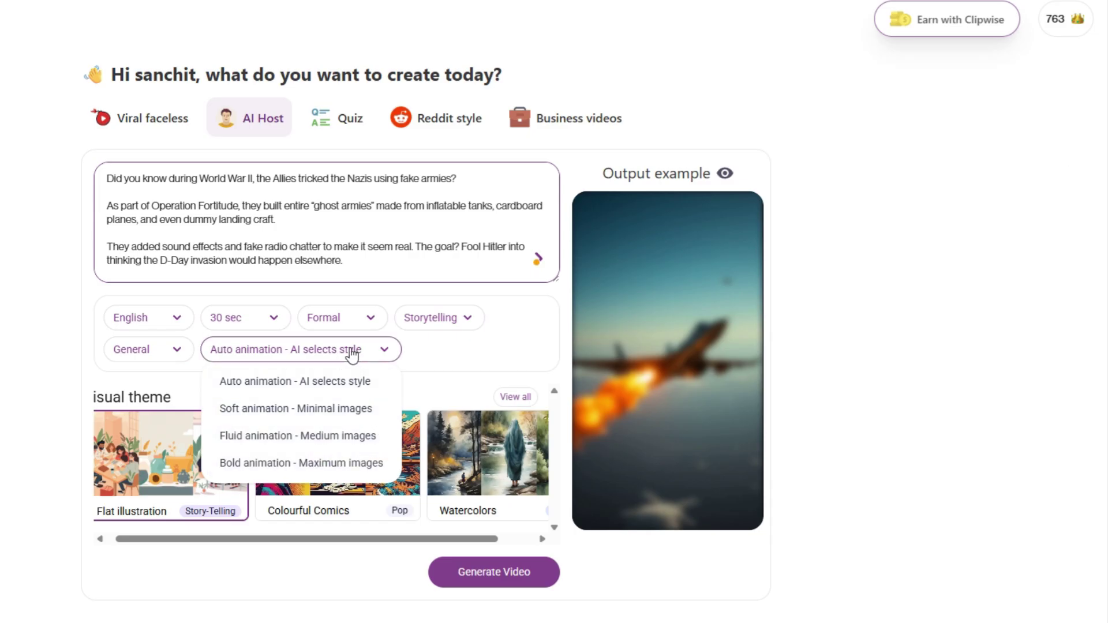
click(350, 354)
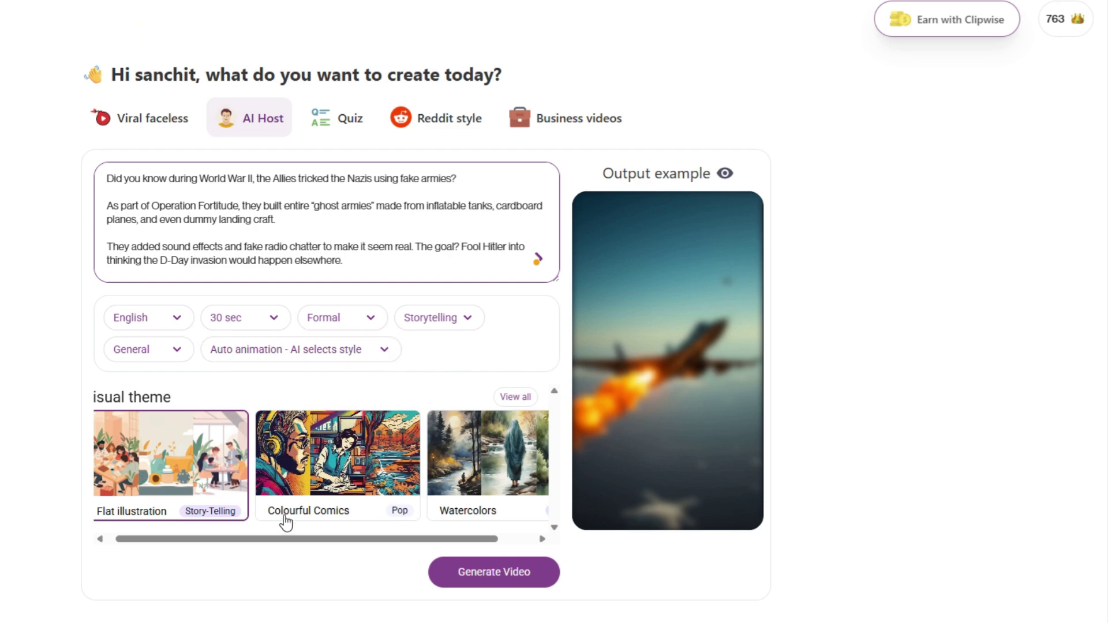
drag(223, 540, 216, 542)
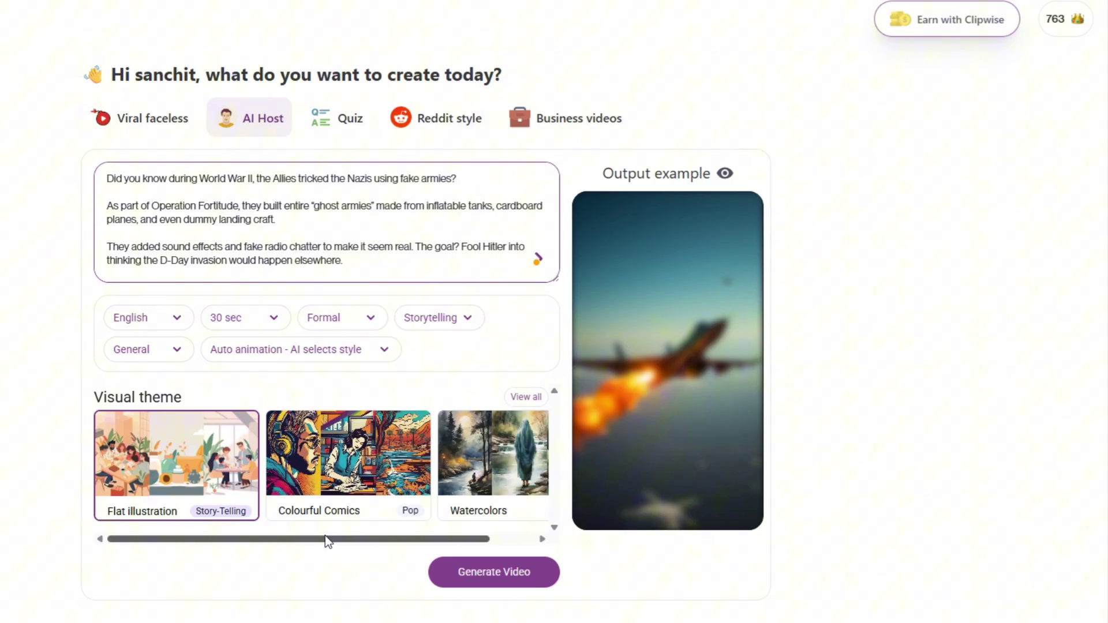
drag(324, 537, 360, 542)
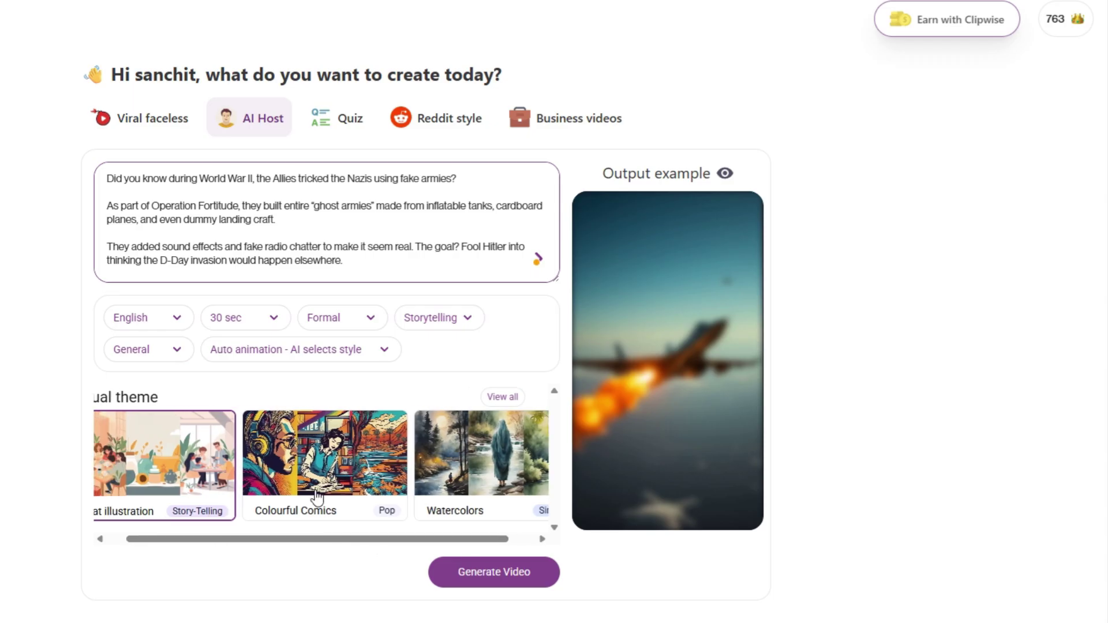
mouse_move(298, 537)
mouse_down()
mouse_move(257, 548)
mouse_move(272, 538)
mouse_up()
- Pick the Watercolors visual theme and generate the ghost-armies script
click(445, 498)
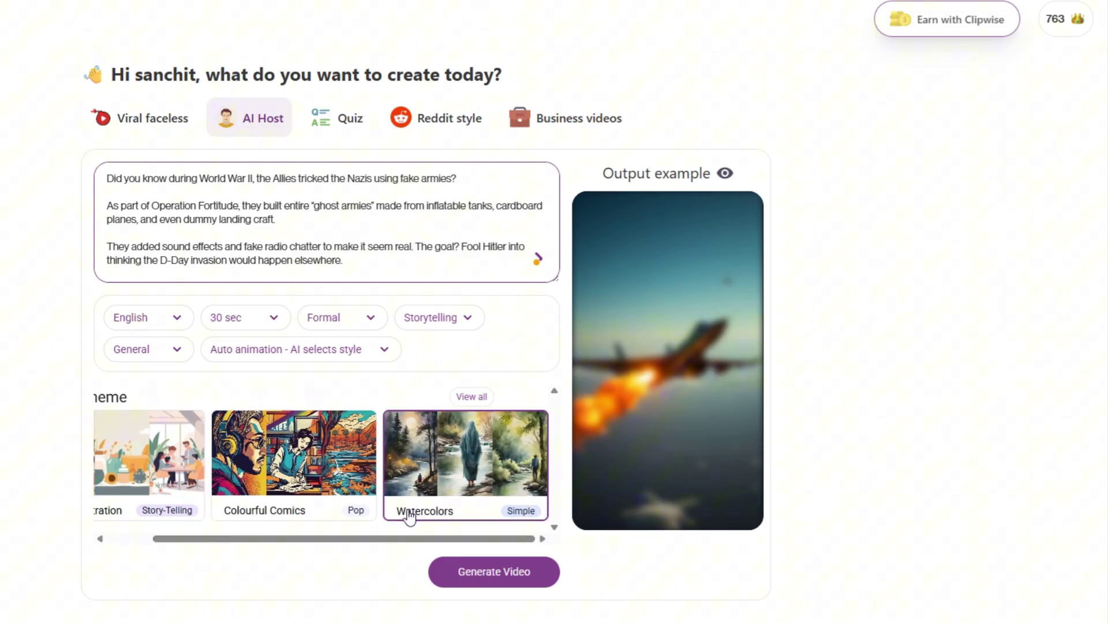
click(494, 579)
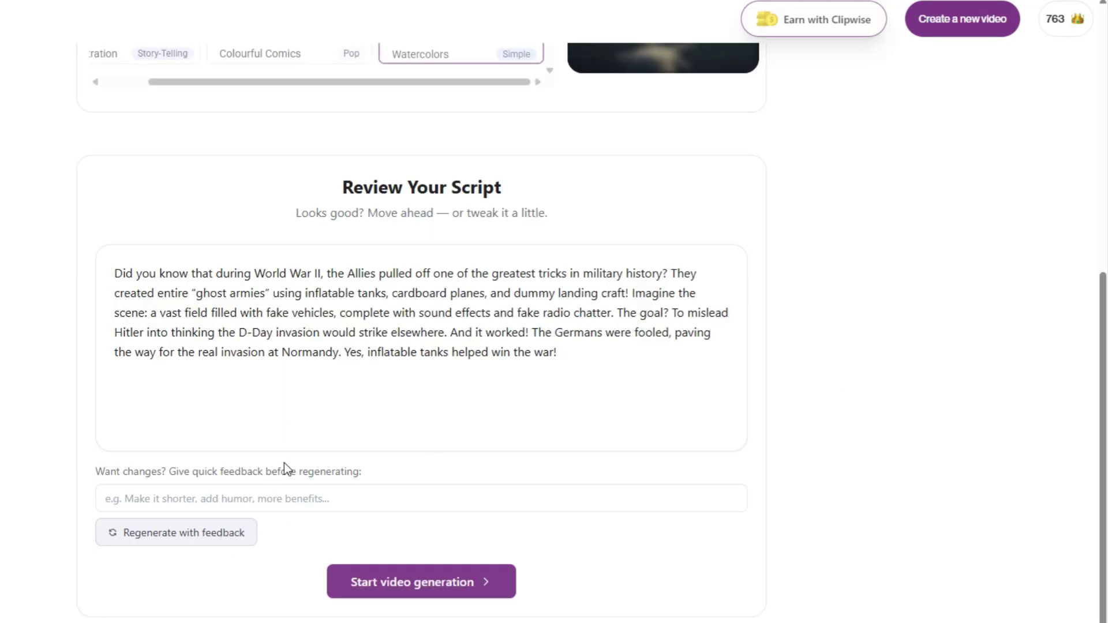
- Review the ghost-armies script and approve it for video generation
drag(98, 474, 241, 472)
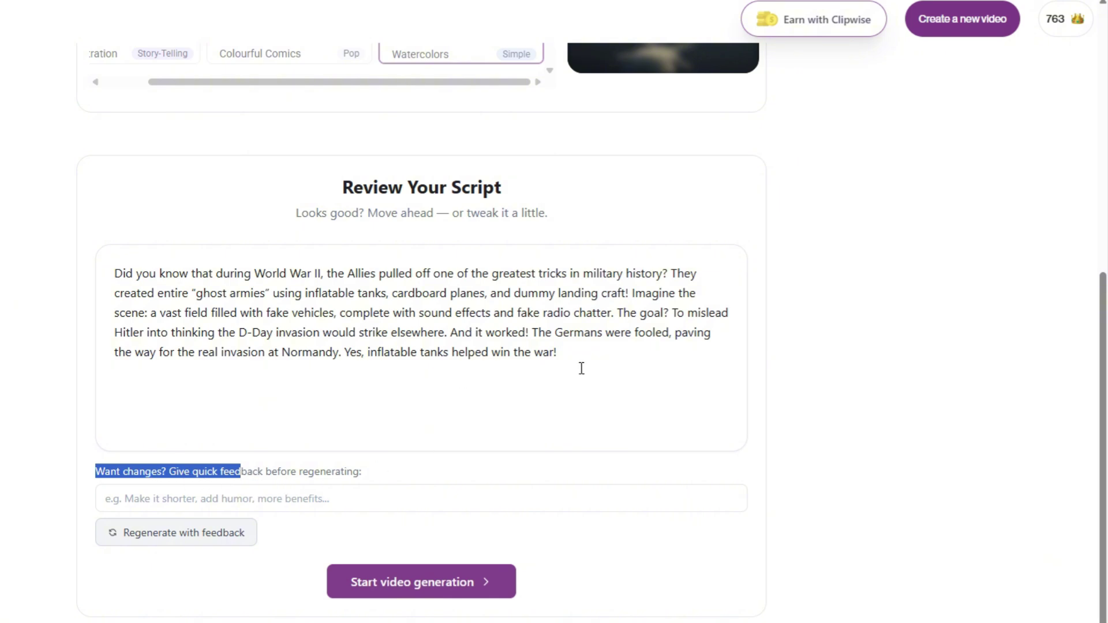
click(197, 498)
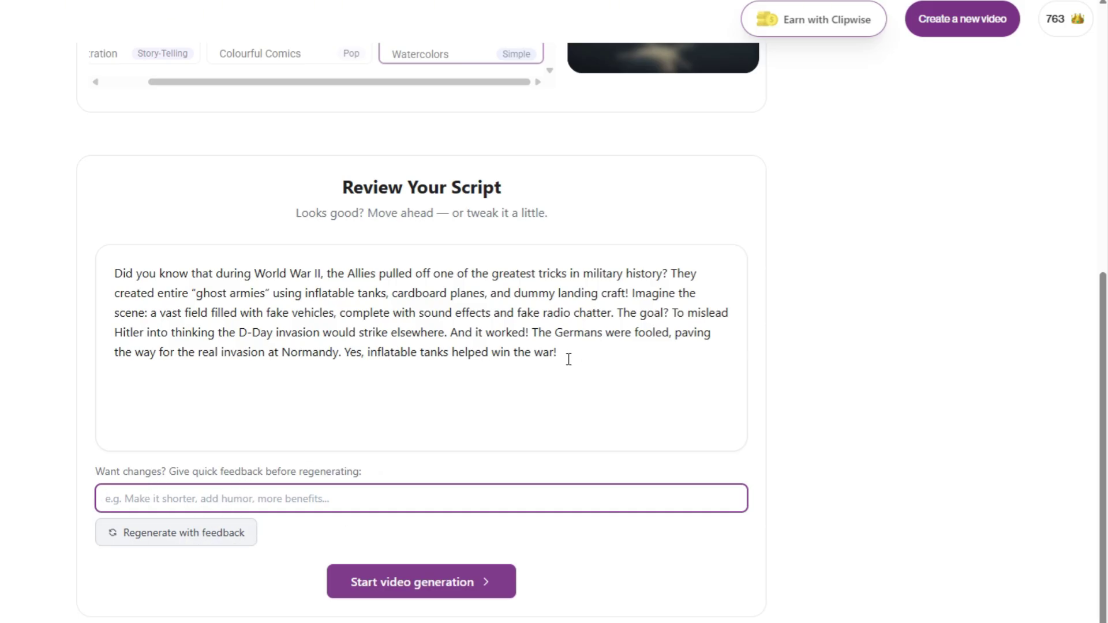
click(406, 583)
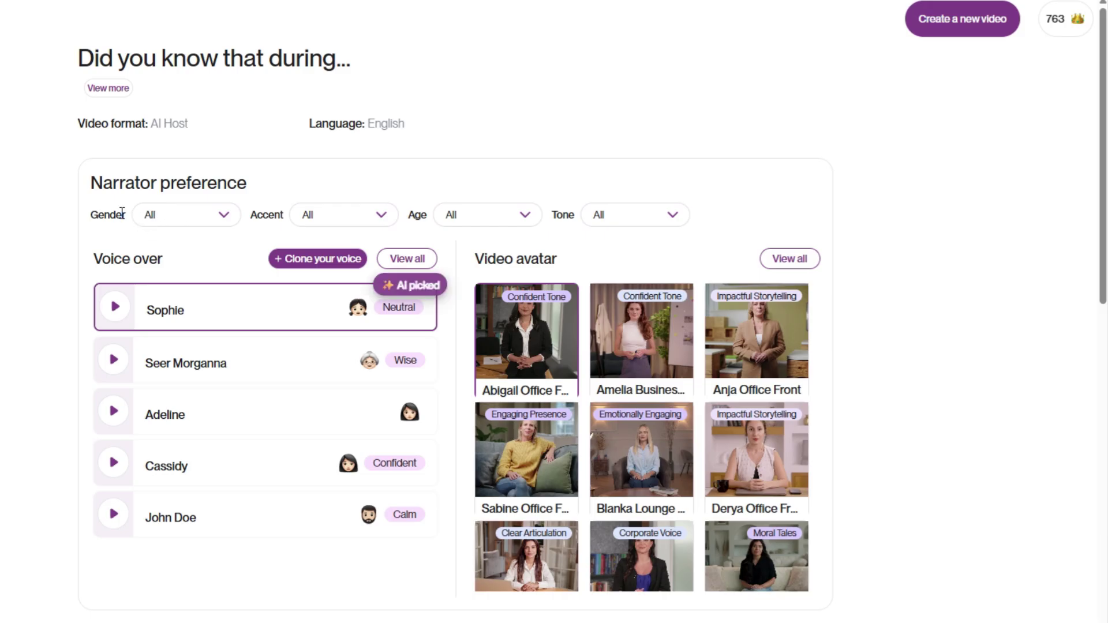
- Filter narrator voices to Male, American accent, Old age and Informative tone
click(205, 224)
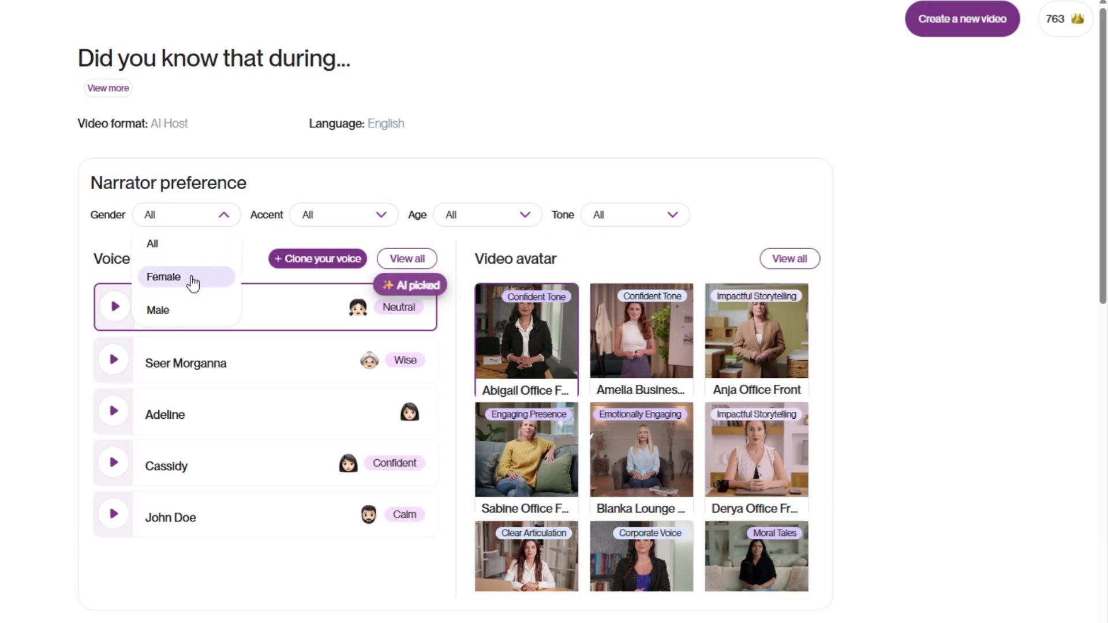
click(173, 310)
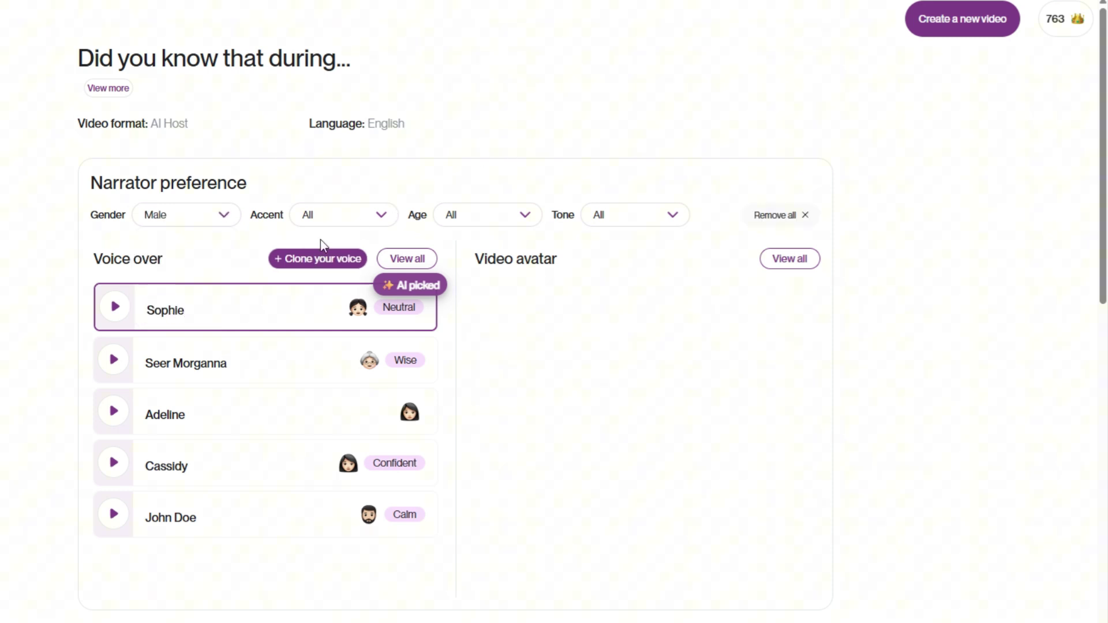
click(329, 223)
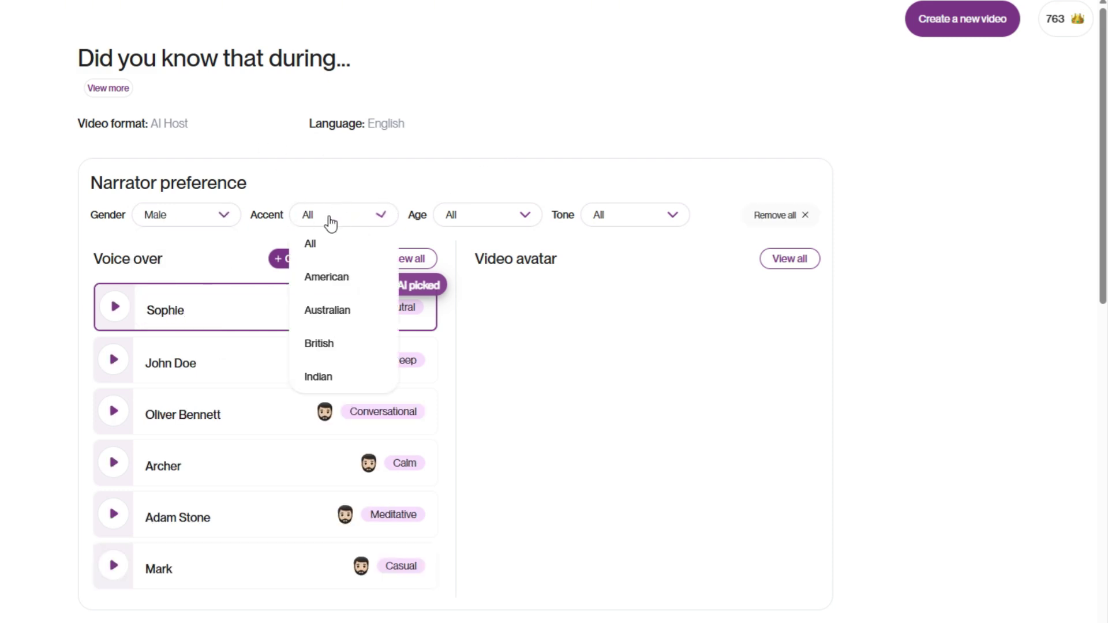
click(336, 277)
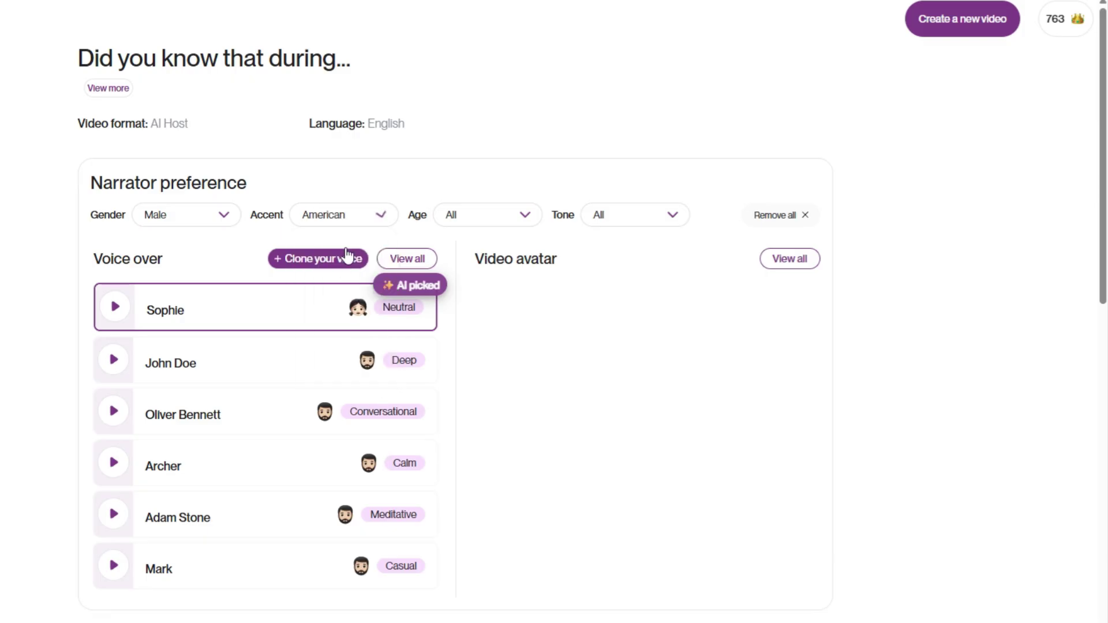
click(489, 217)
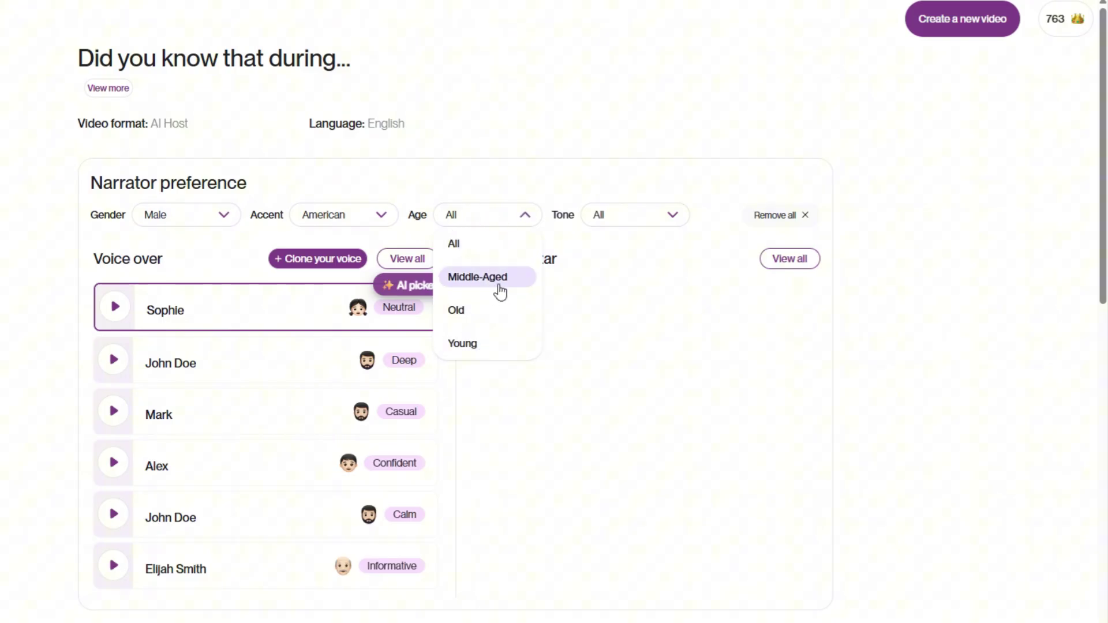
click(474, 314)
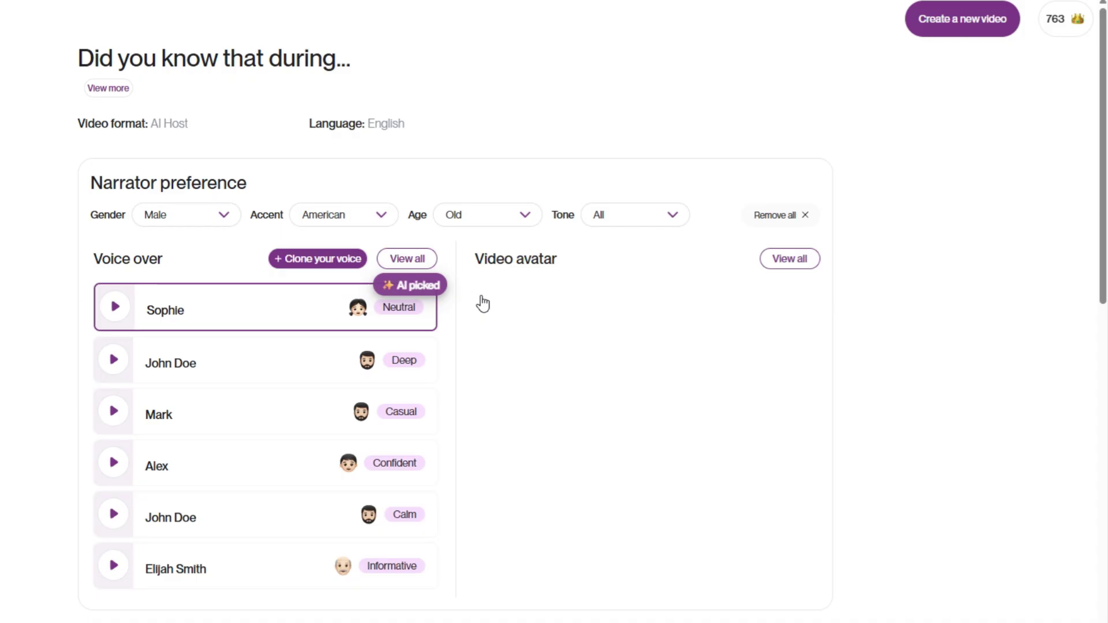
click(634, 217)
scroll(600, 383, down, 2)
scroll(633, 393, down, 2)
scroll(641, 396, down, 3)
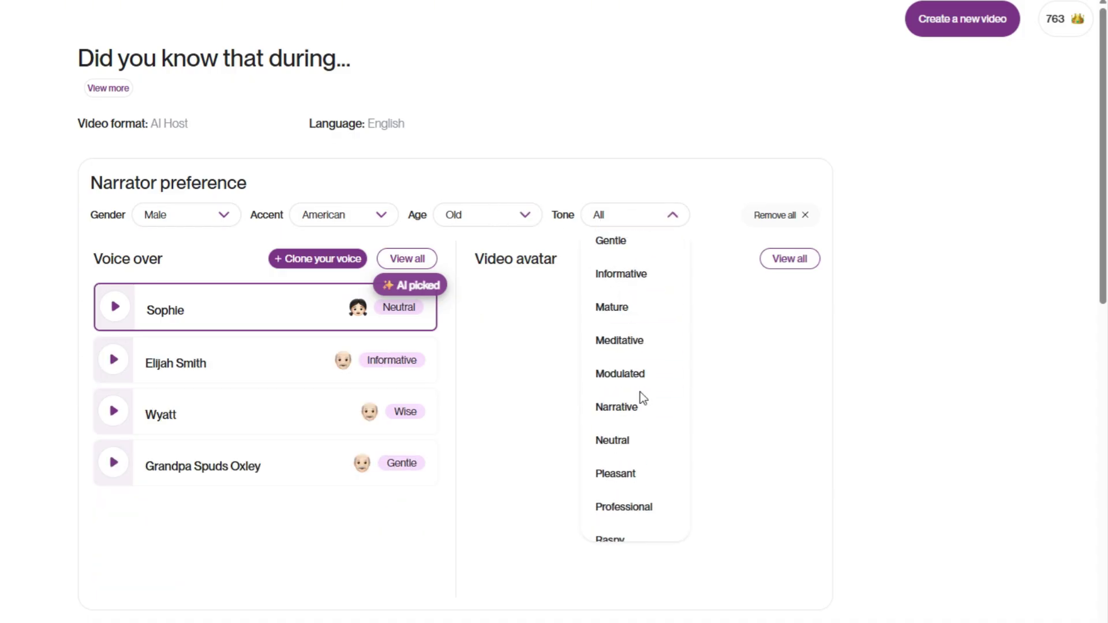
click(639, 273)
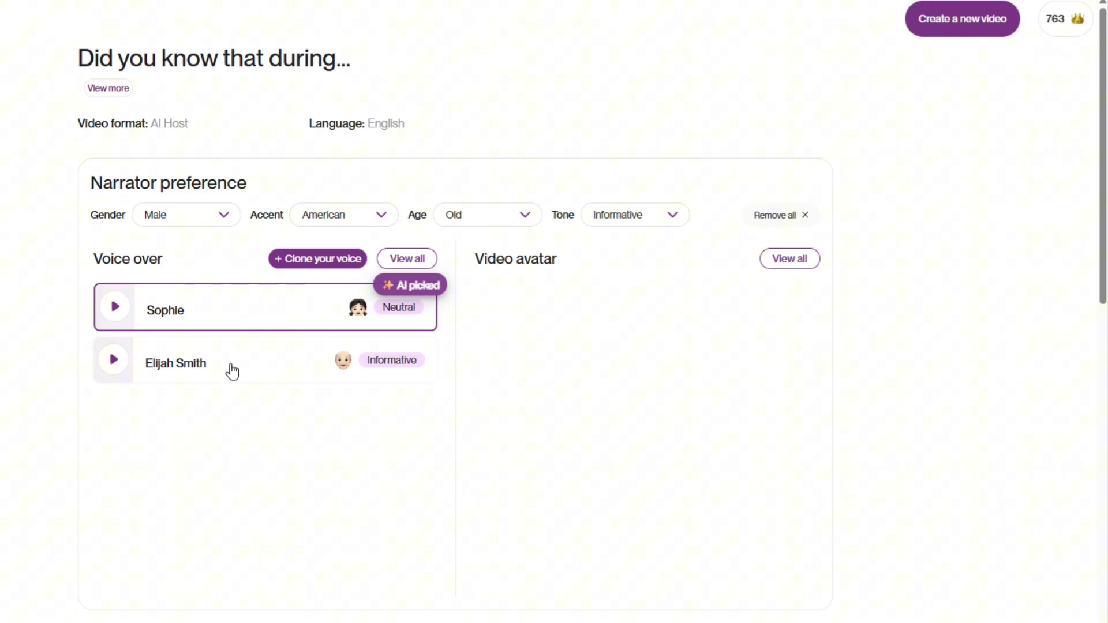
- Choose Elijah Smith as the narrator and Max Indoor Front as the avatar
click(282, 368)
click(289, 313)
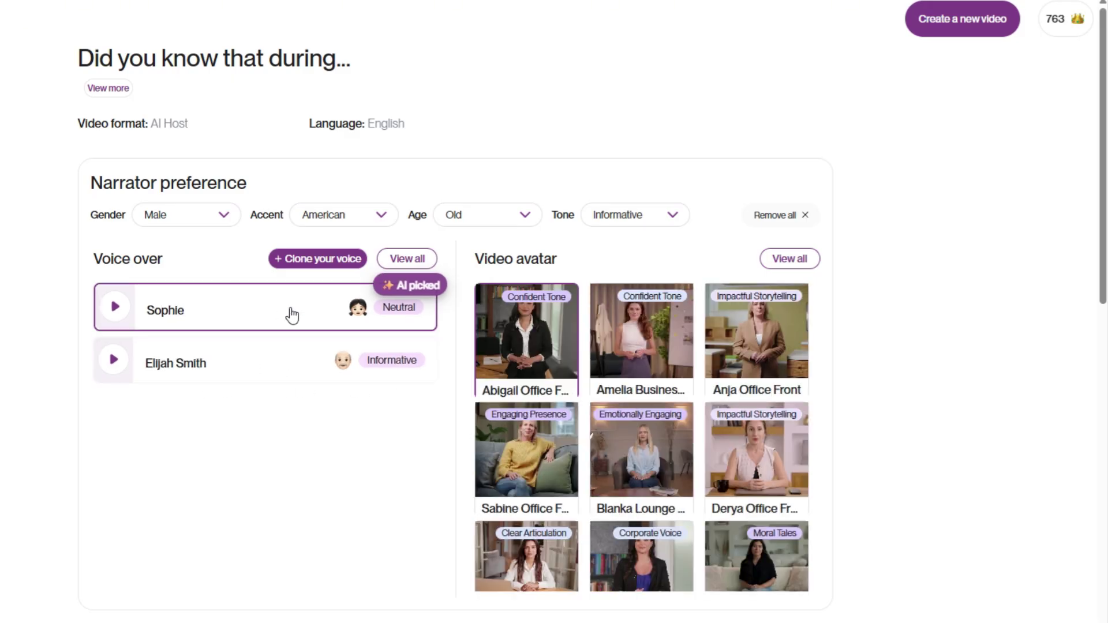
click(254, 356)
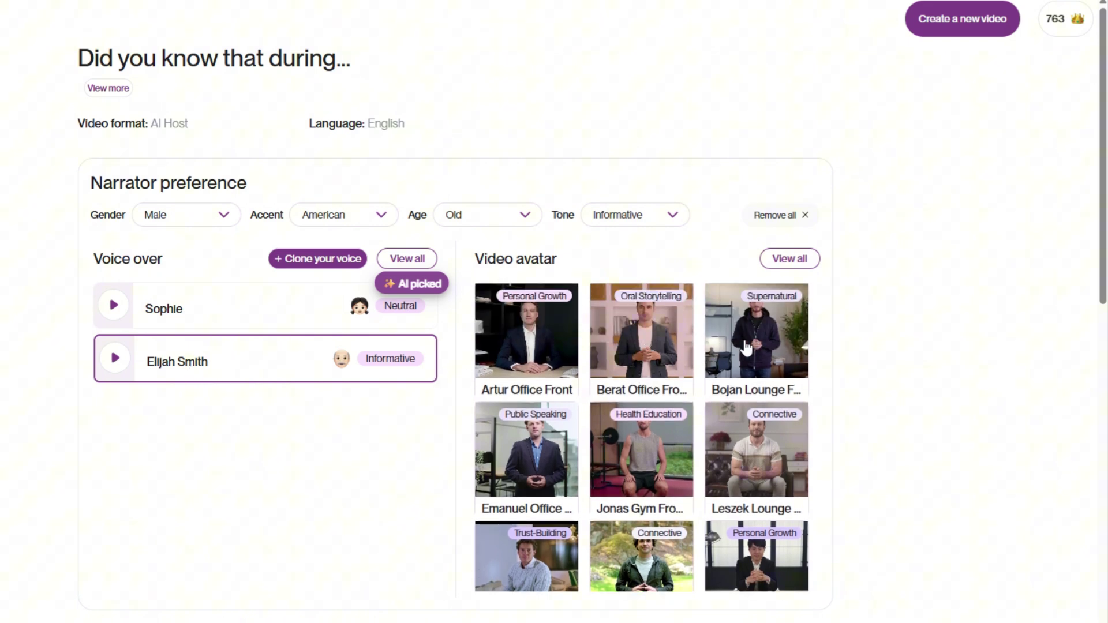
scroll(686, 354, down, 2)
scroll(686, 381, down, 2)
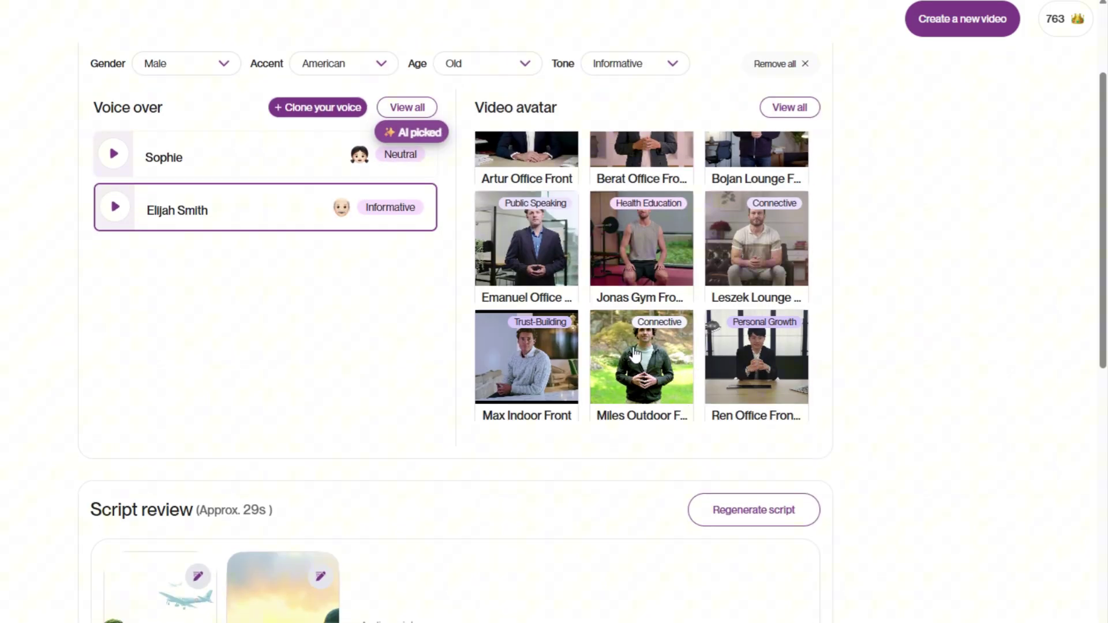
click(537, 362)
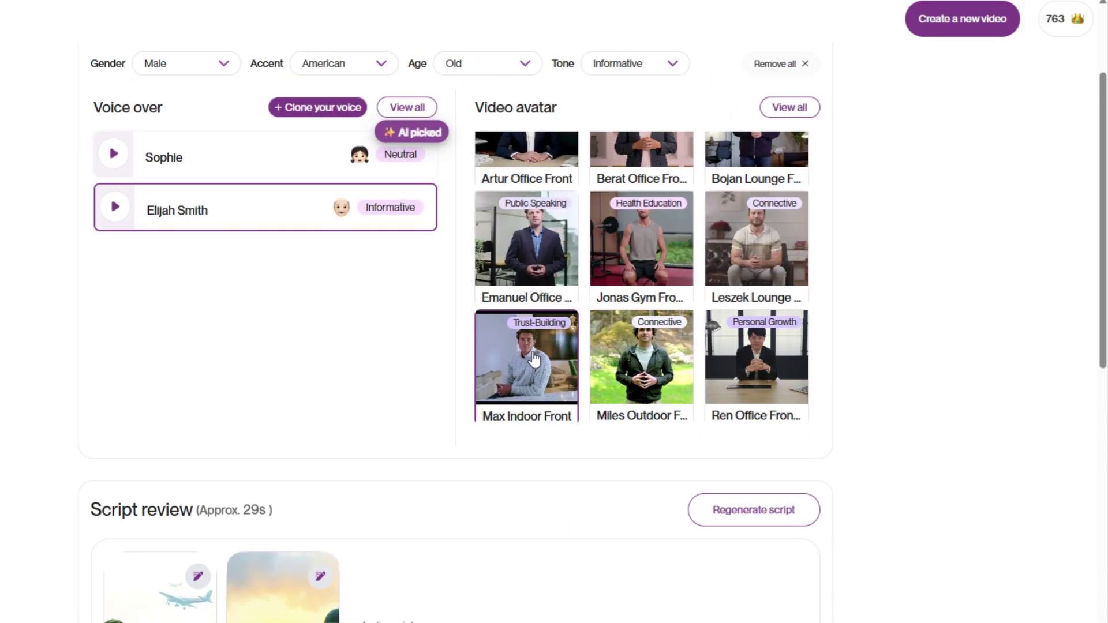
scroll(550, 364, down, 2)
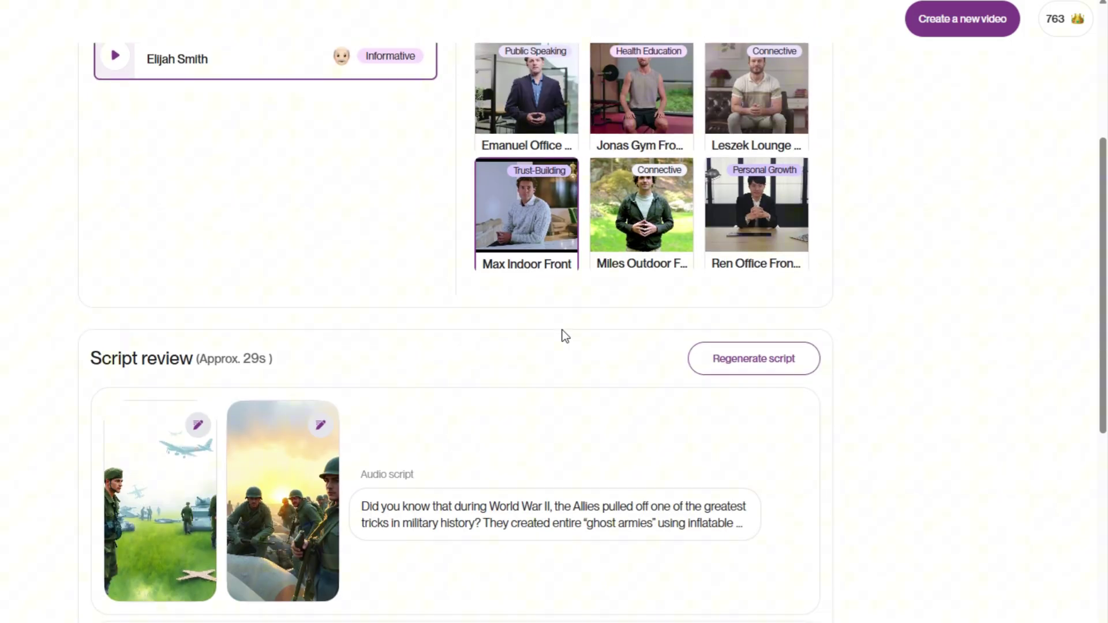
scroll(562, 324, down, 2)
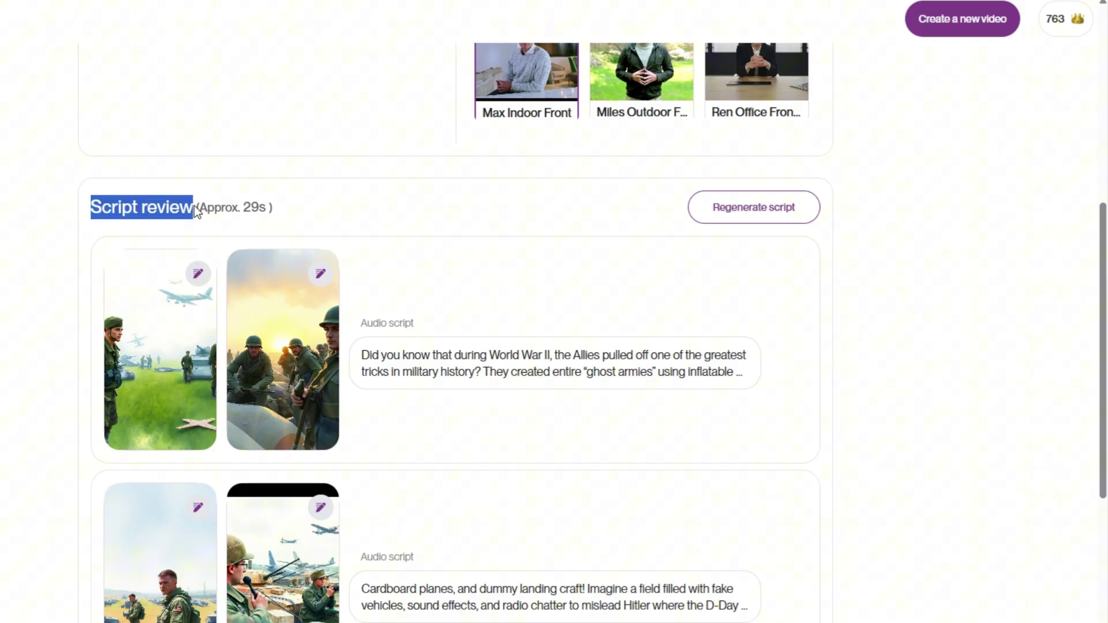
drag(90, 210, 298, 292)
scroll(271, 302, down, 3)
scroll(292, 200, up, 1)
scroll(292, 200, up, 1)
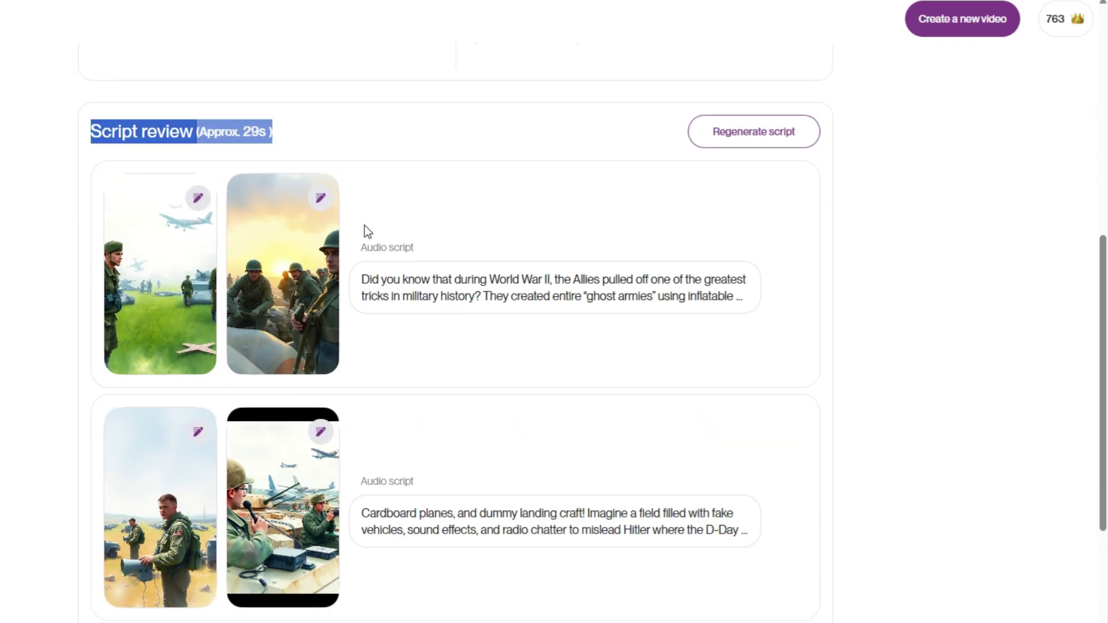
scroll(347, 282, down, 2)
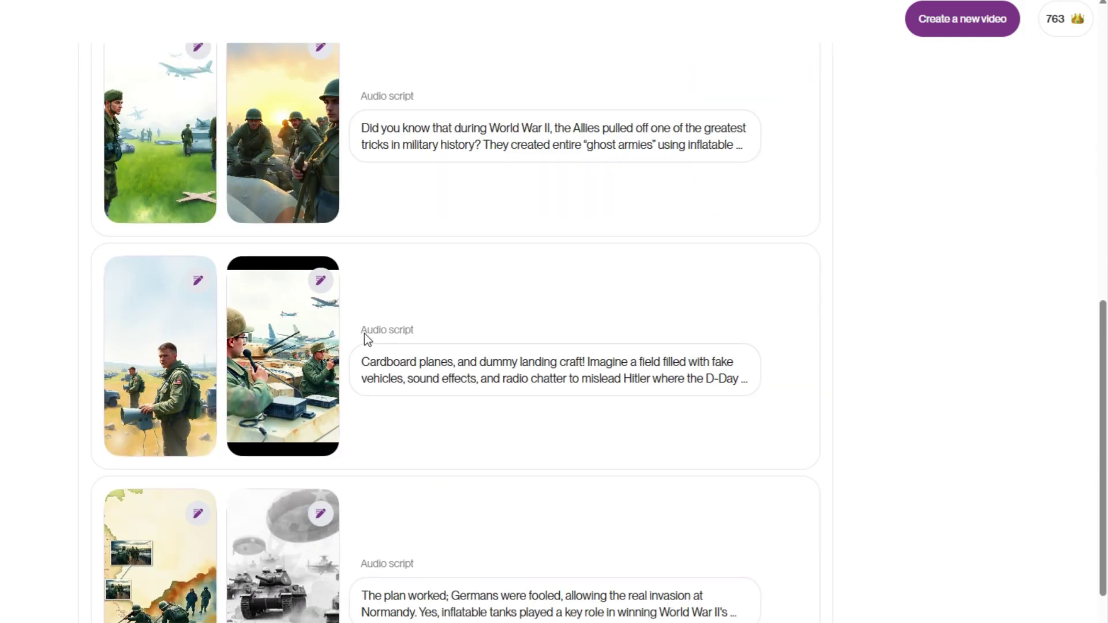
scroll(373, 340, down, 1)
scroll(400, 334, up, 1)
scroll(273, 285, down, 2)
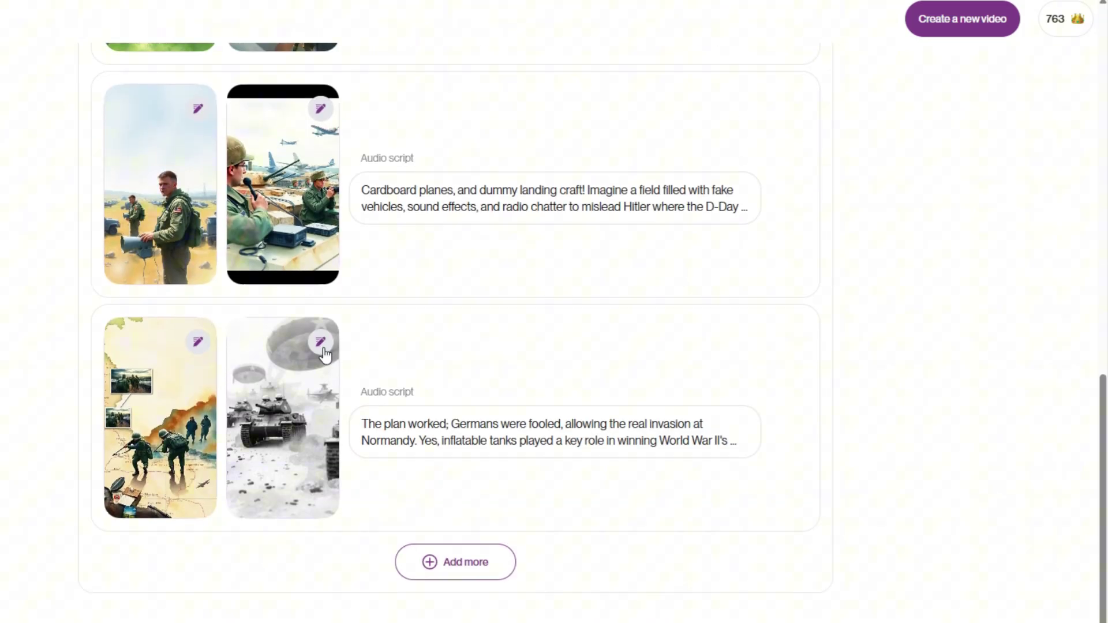
scroll(218, 346, up, 5)
scroll(250, 314, down, 1)
scroll(250, 314, down, 2)
- Open Edit image for the second scene's first picture
click(198, 336)
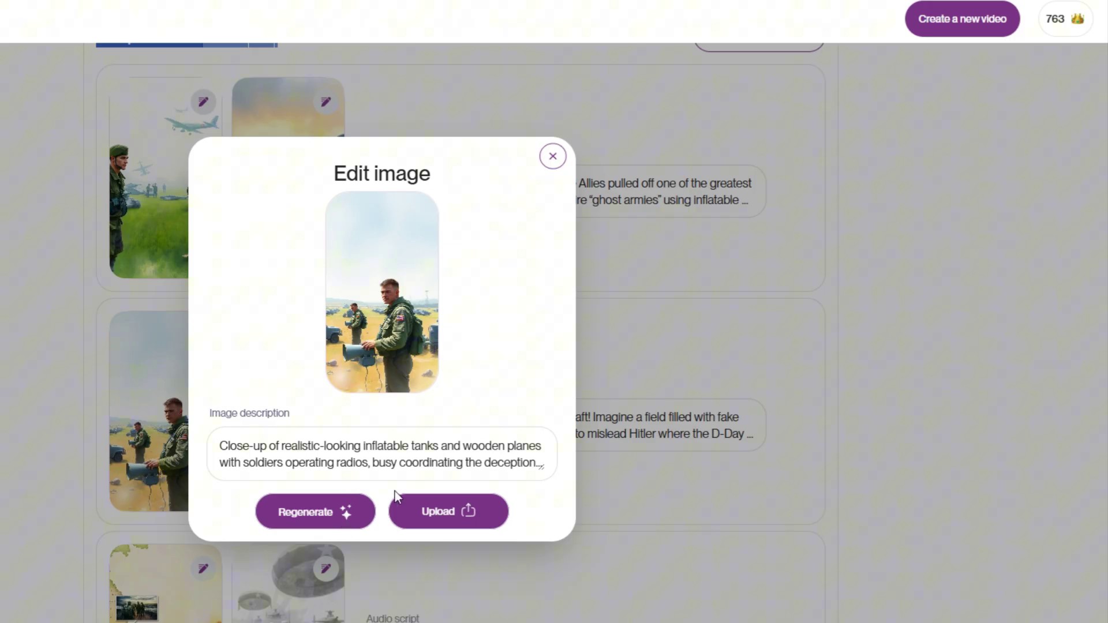
- Cancel the image upload and close the Edit image modal, keeping the soldier picture
click(458, 510)
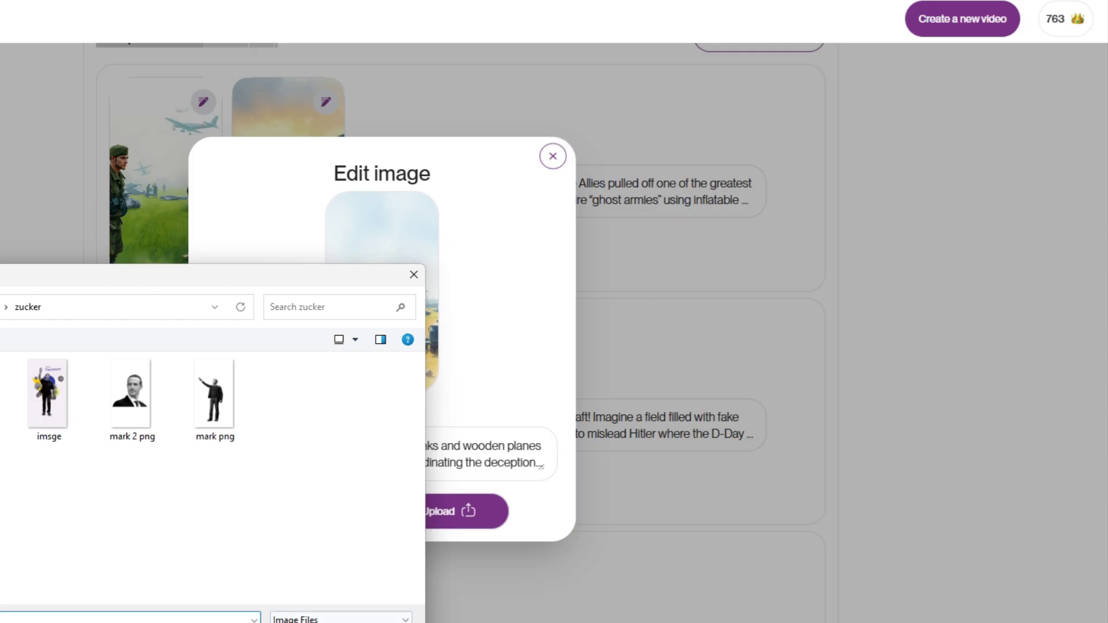
key(Escape)
click(550, 158)
scroll(264, 387, up, 3)
scroll(255, 398, down, 3)
scroll(244, 418, down, 3)
scroll(243, 418, up, 5)
scroll(244, 420, down, 5)
scroll(373, 433, up, 5)
scroll(373, 433, down, 5)
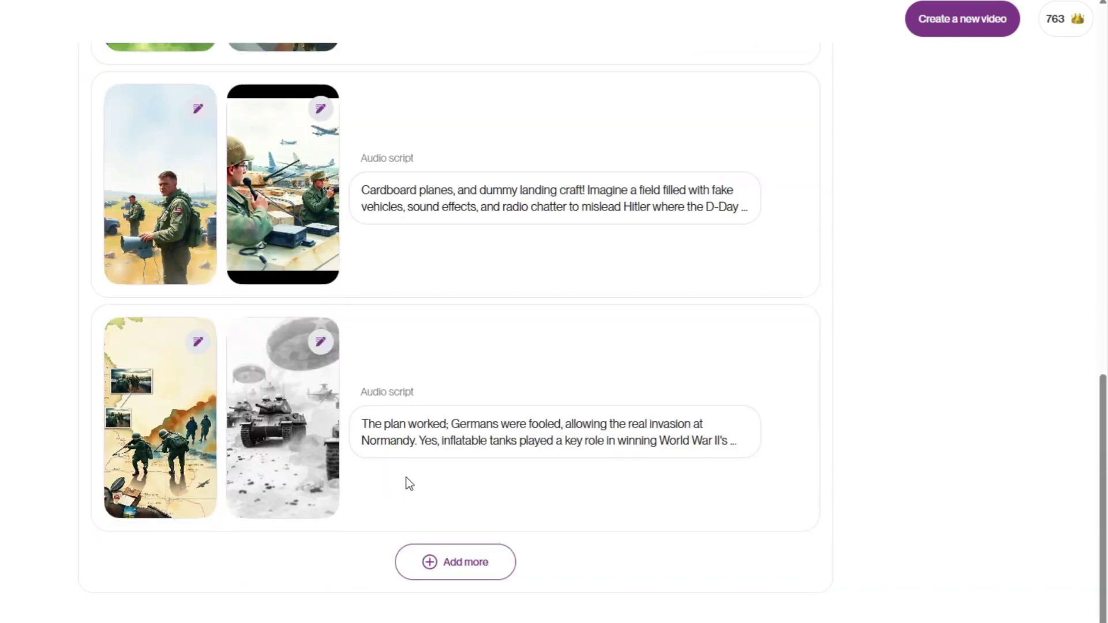
click(469, 571)
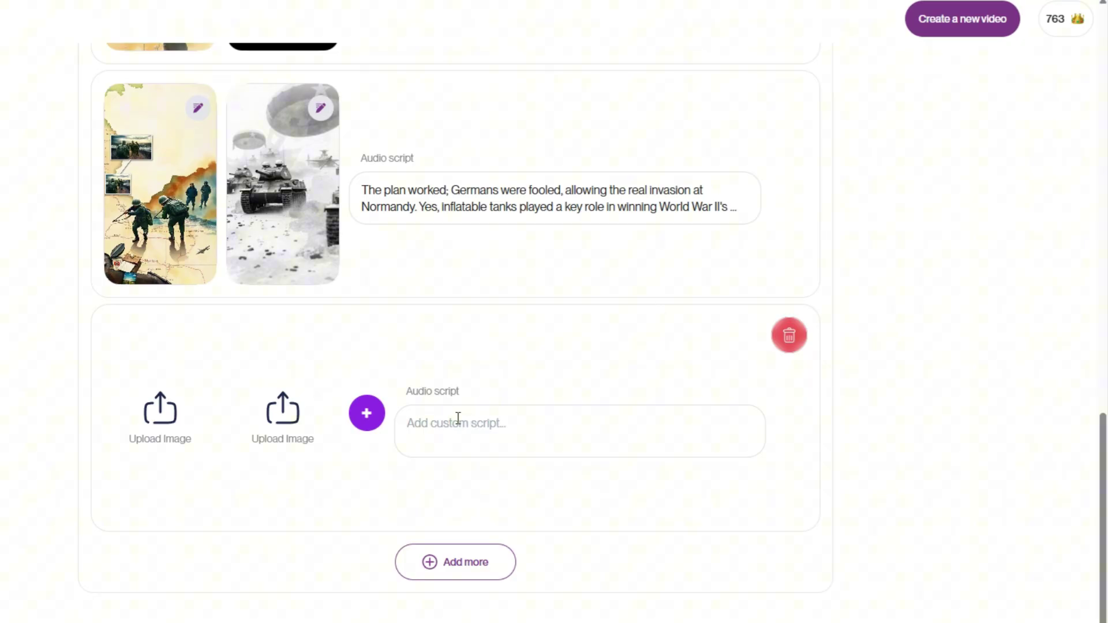
scroll(424, 450, up, 5)
scroll(364, 407, down, 3)
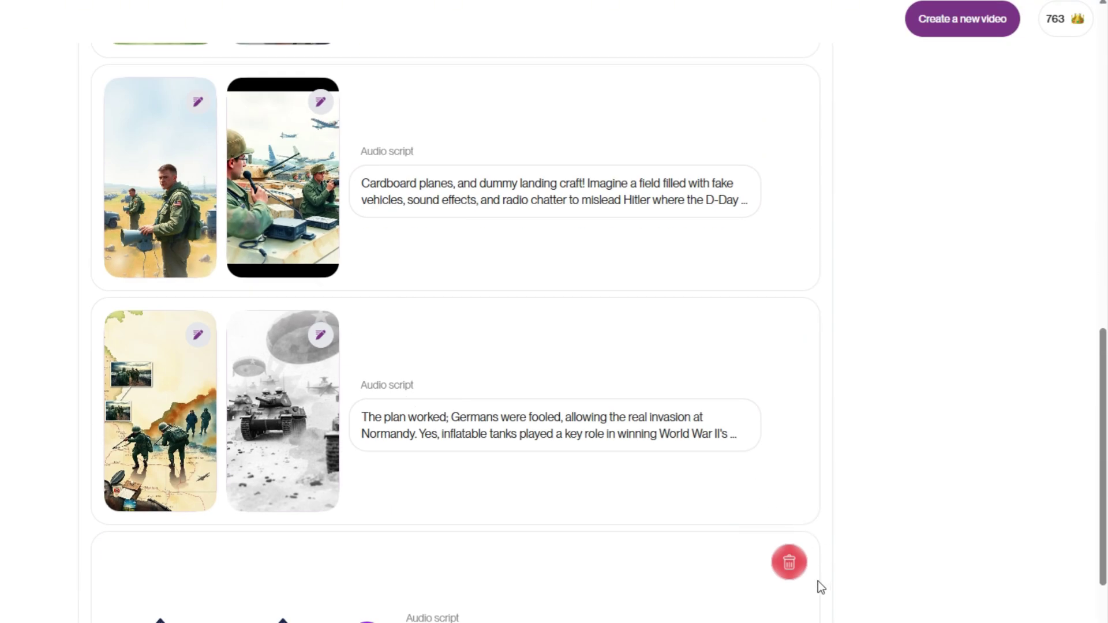
click(787, 563)
scroll(264, 353, up, 5)
scroll(371, 364, down, 3)
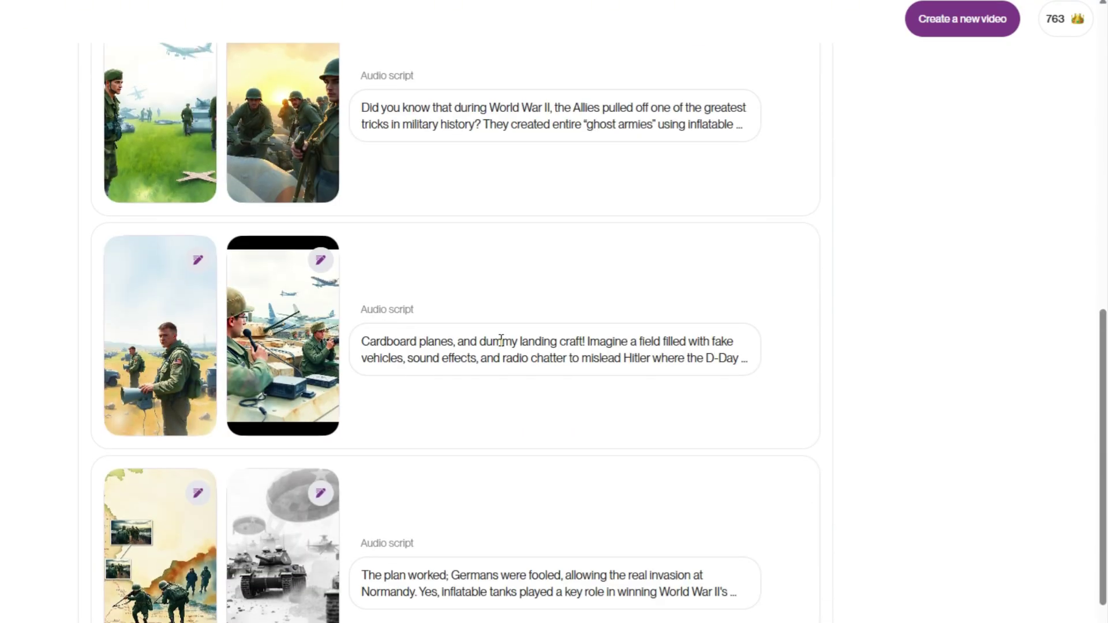
scroll(549, 378, down, 2)
scroll(544, 519, up, 5)
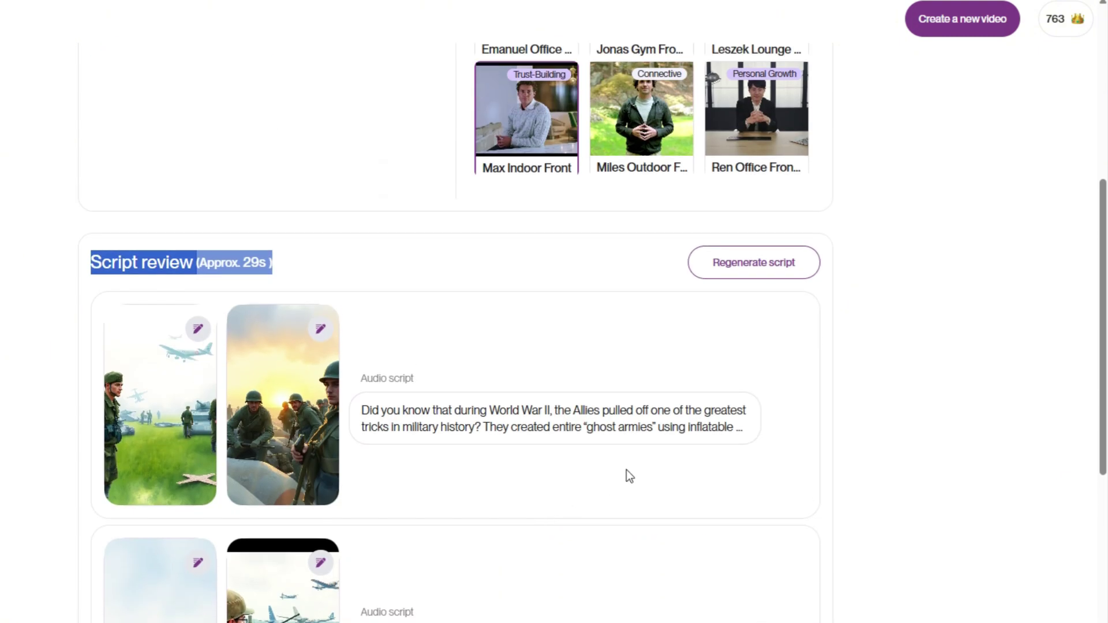
scroll(625, 470, down, 5)
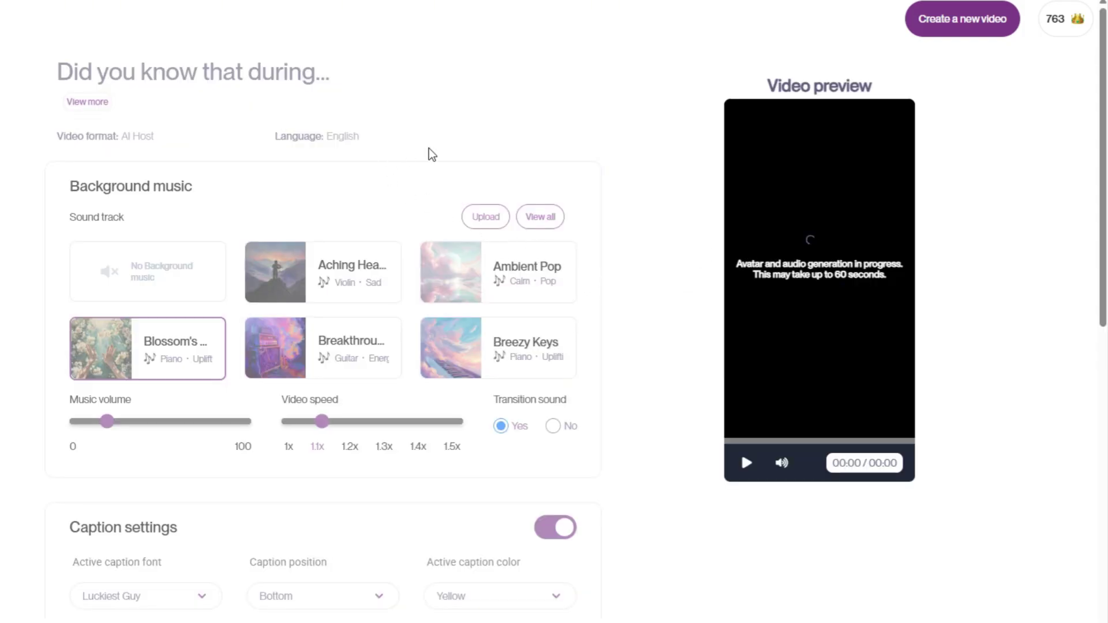
scroll(558, 199, down, 2)
scroll(797, 120, up, 2)
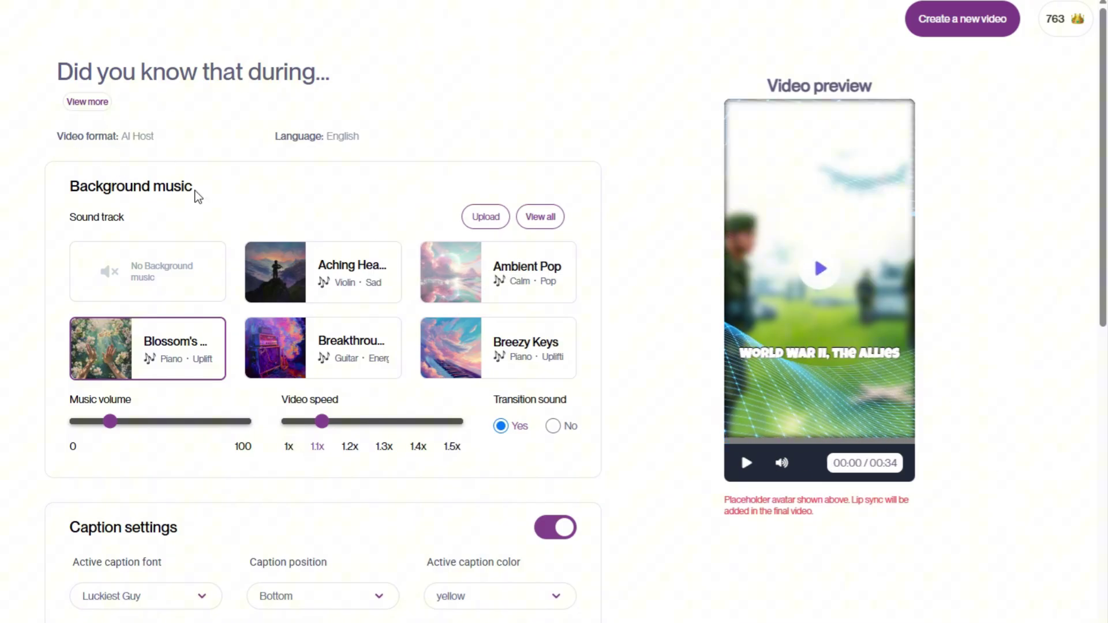
scroll(196, 190, down, 1)
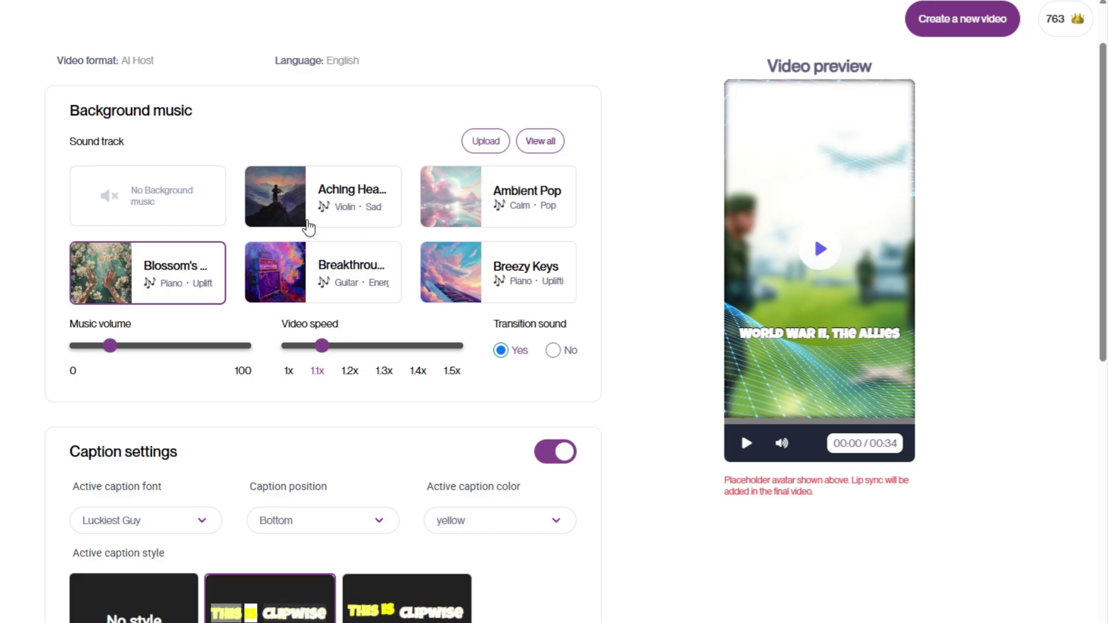
- Choose Ambient Pop music at a lower volume and set Transition sound to No
click(343, 272)
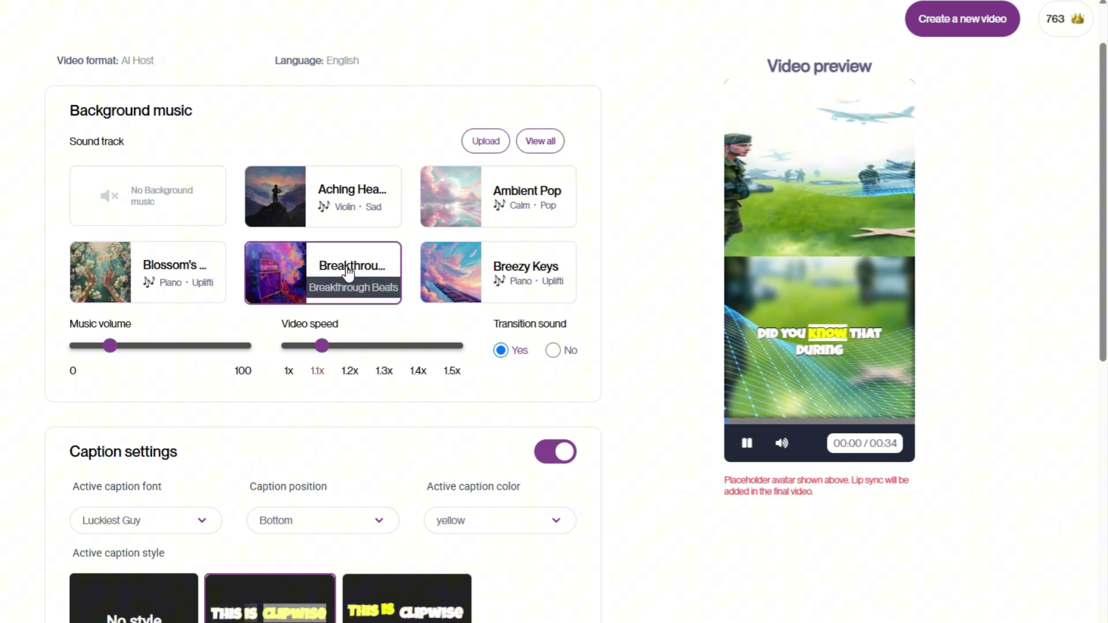
click(367, 262)
click(364, 263)
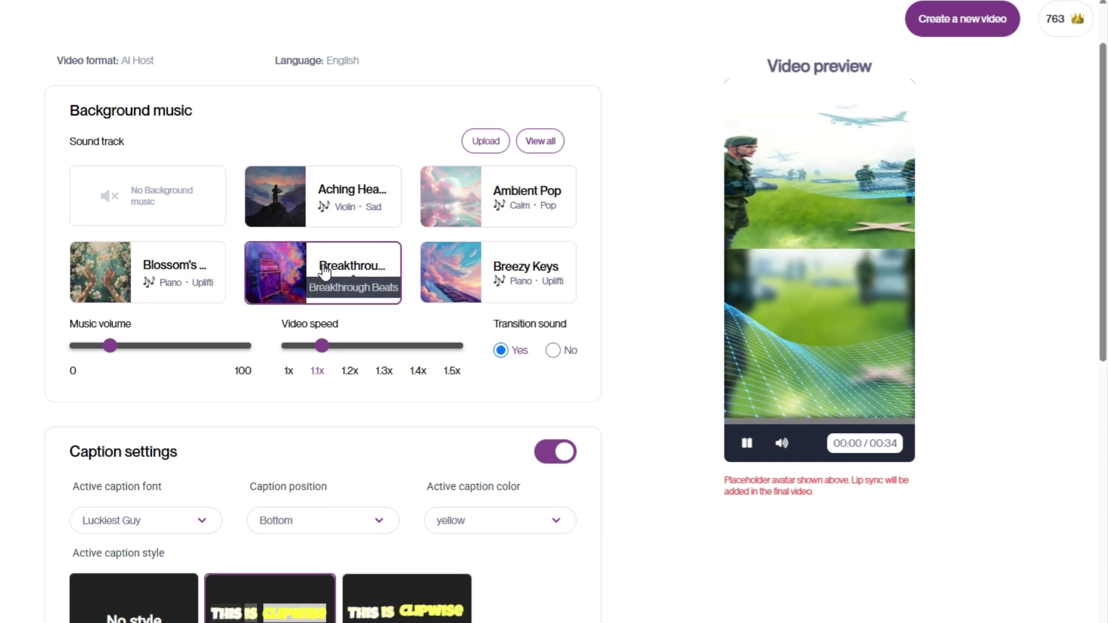
click(513, 276)
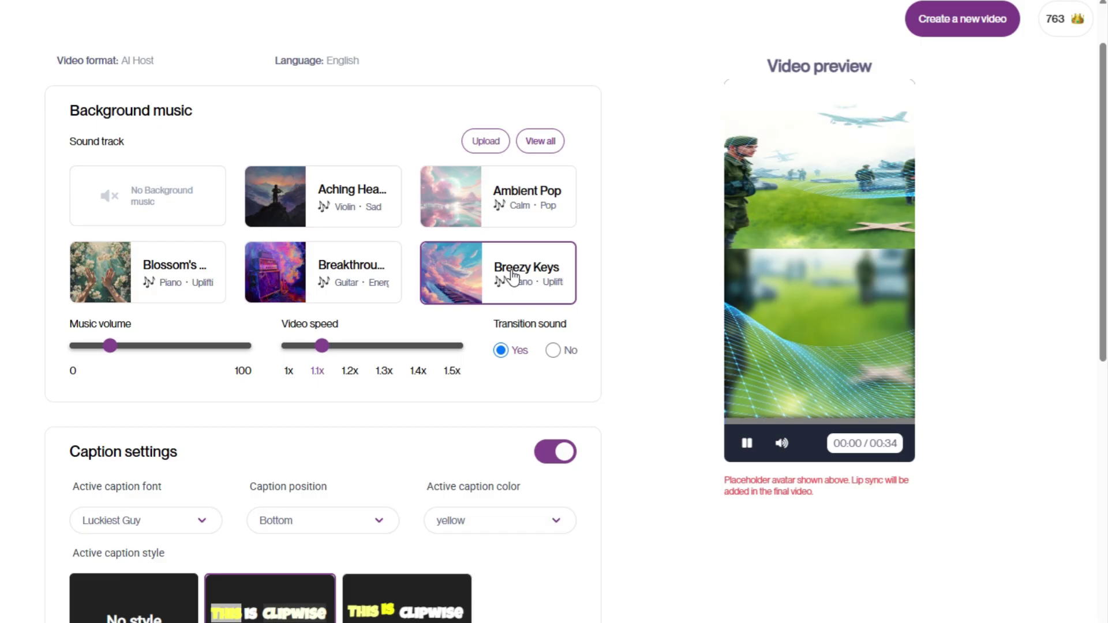
click(523, 205)
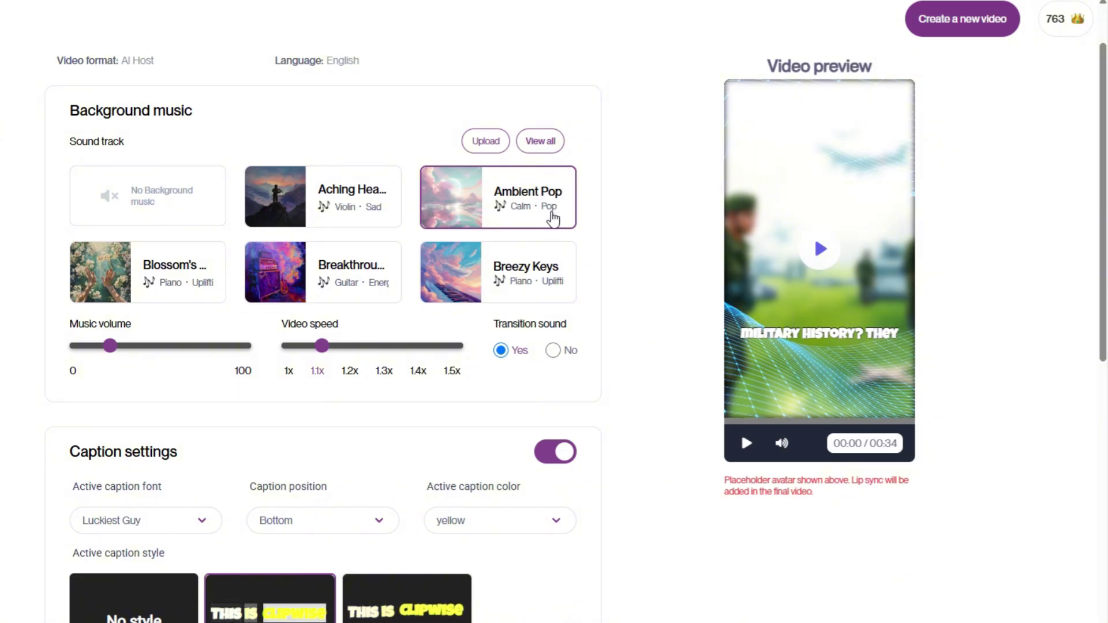
scroll(394, 268, down, 1)
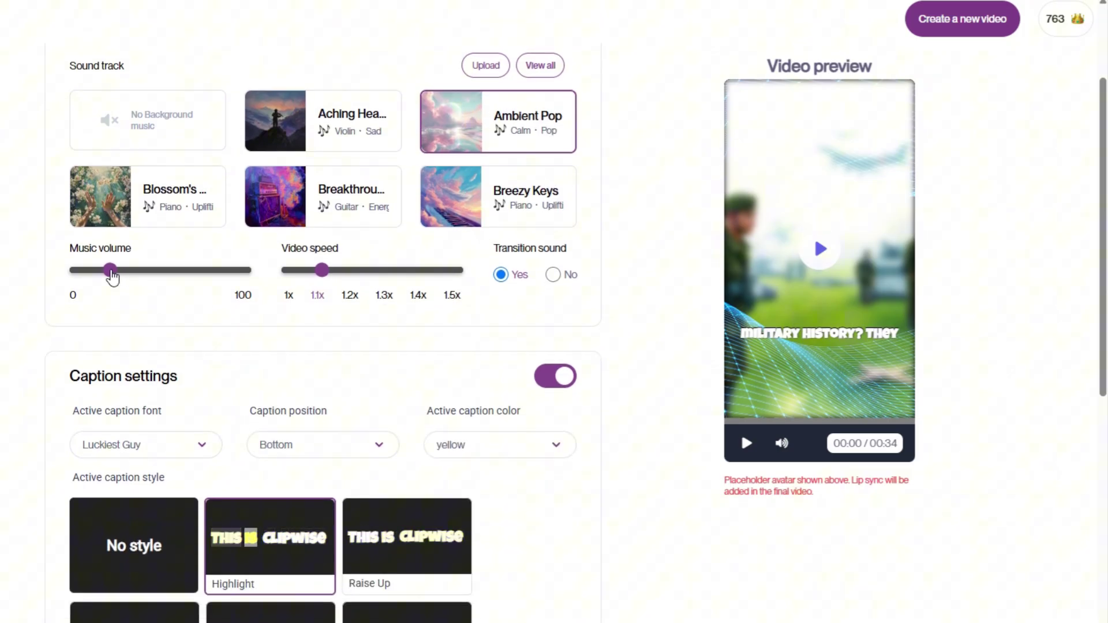
drag(111, 271, 94, 277)
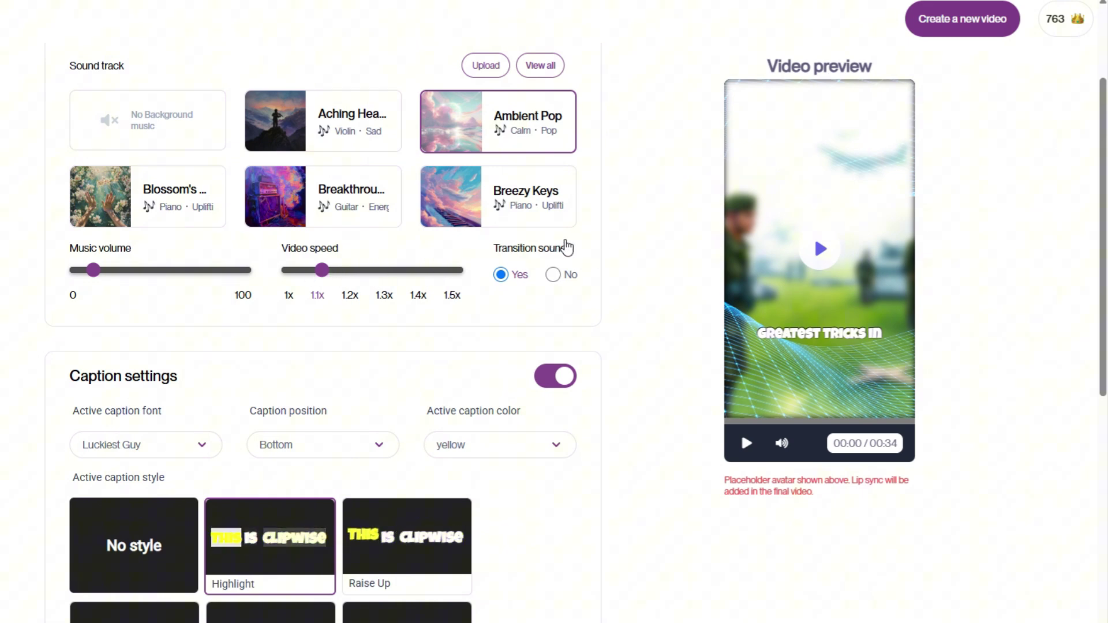
scroll(567, 245, down, 1)
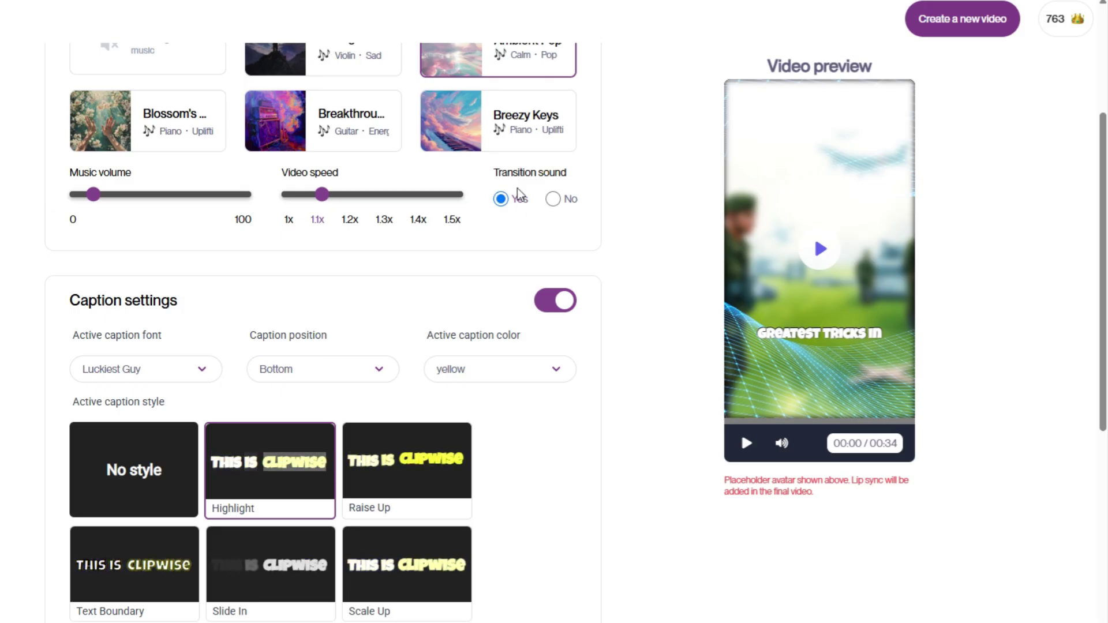
click(554, 200)
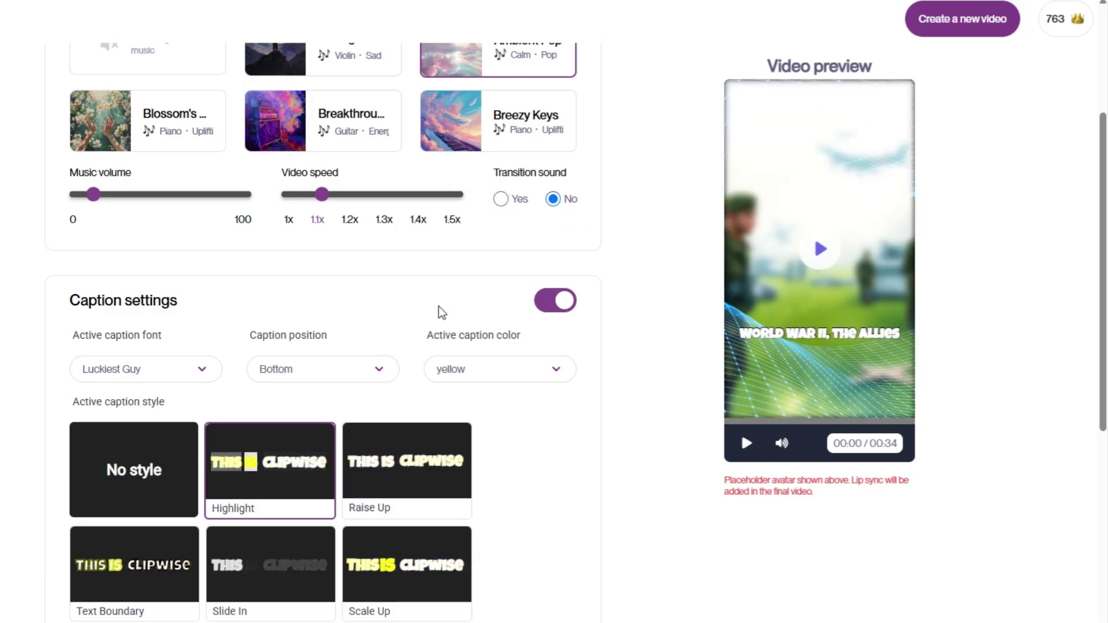
scroll(386, 286, down, 1)
scroll(386, 286, down, 2)
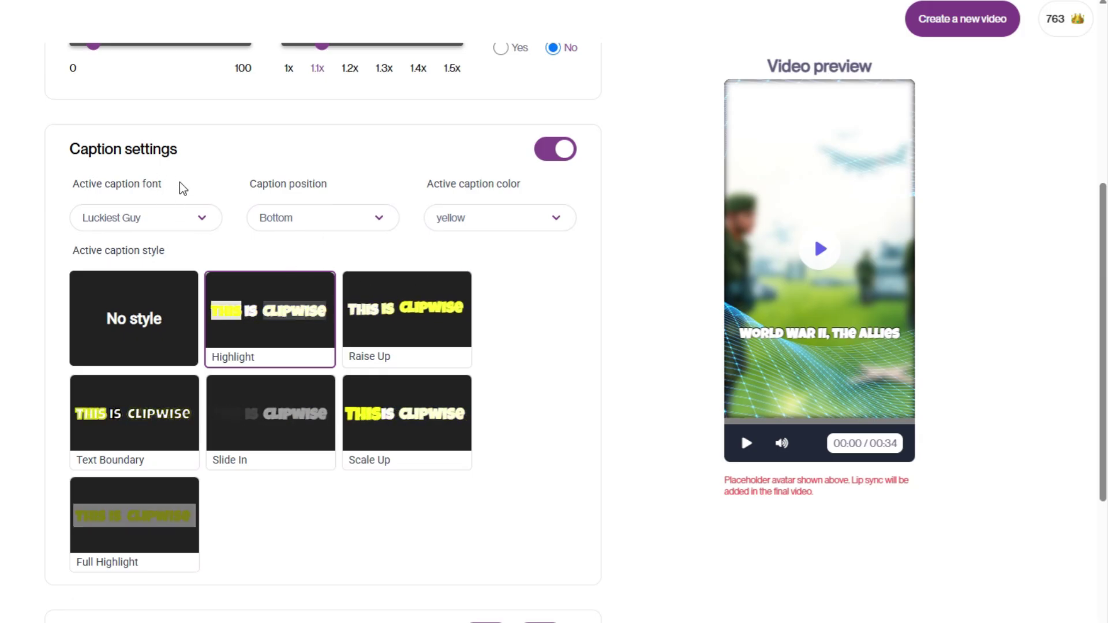
- Give captions Abril Fatface font, Center position, Red colour and Scale Up style
click(182, 220)
drag(217, 279, 218, 381)
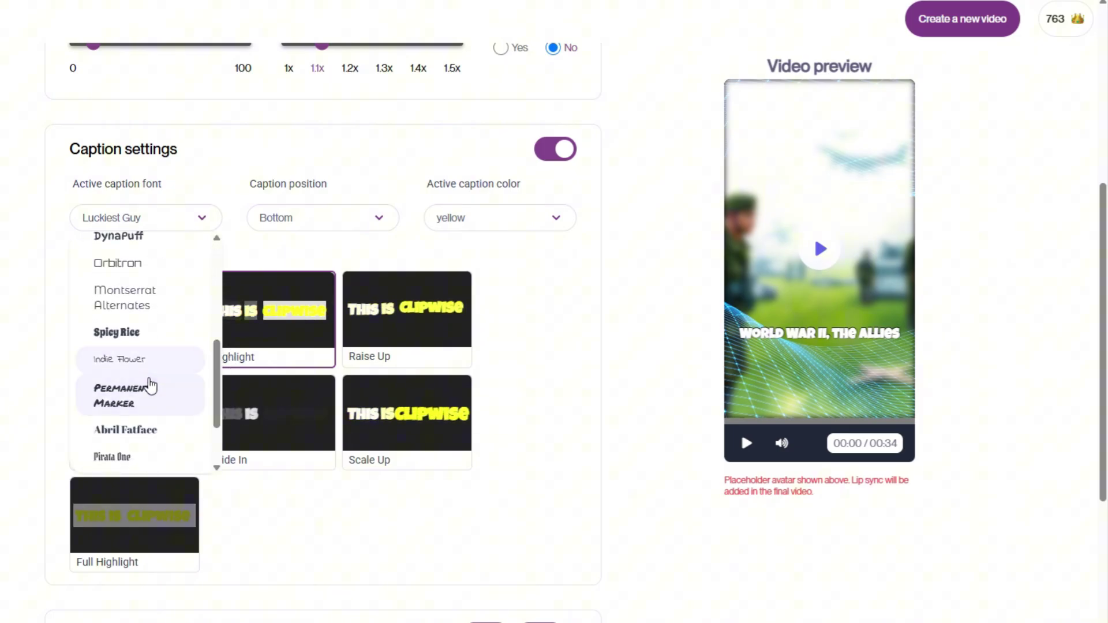
click(132, 430)
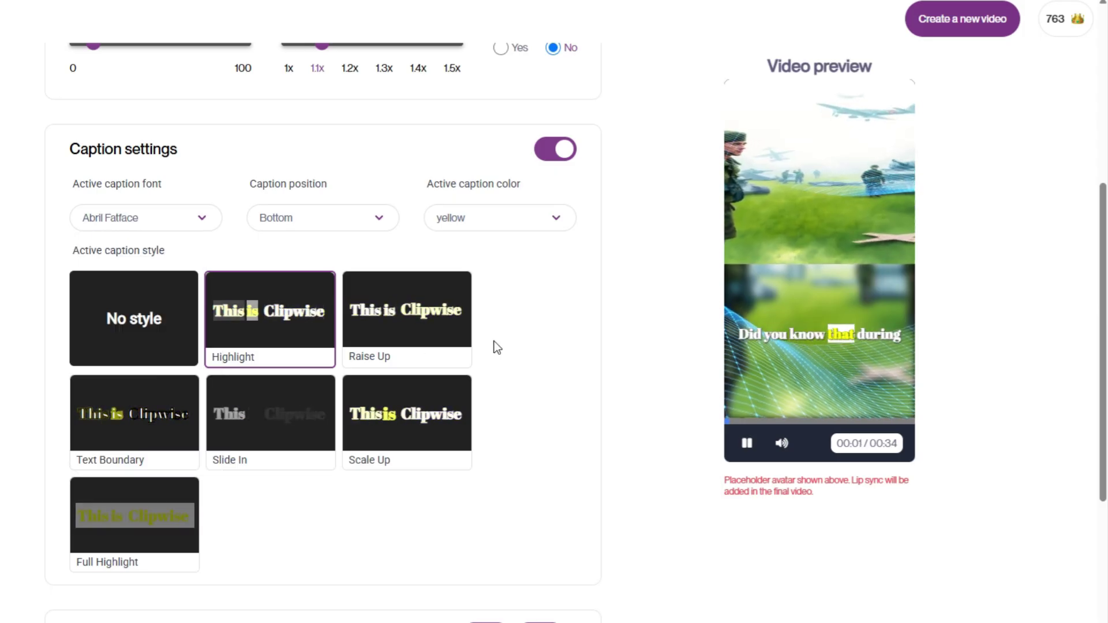
click(327, 226)
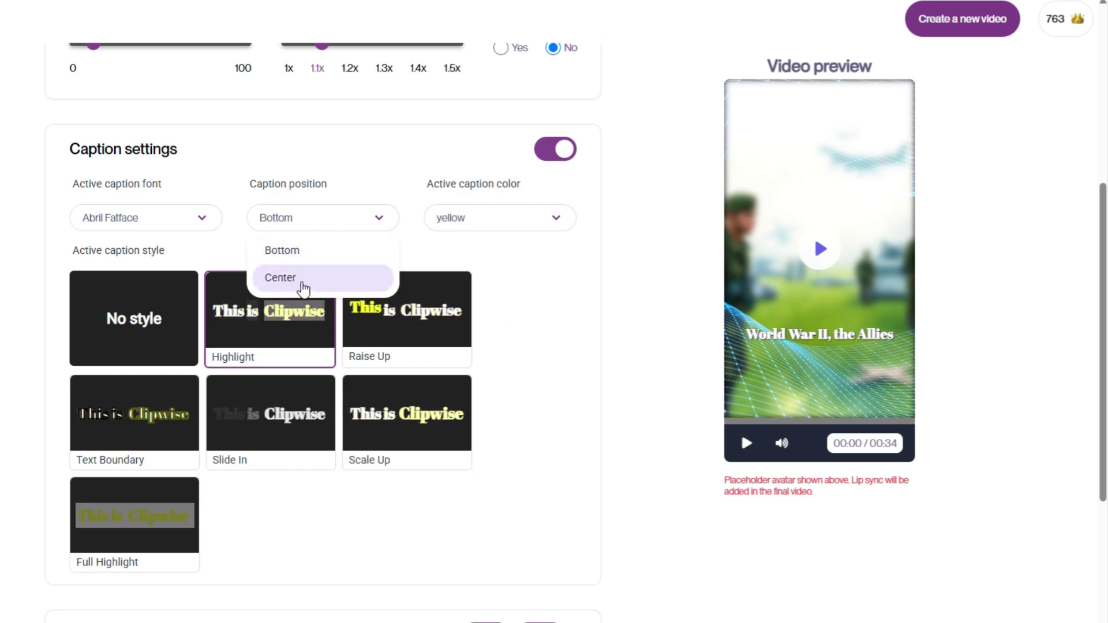
click(301, 286)
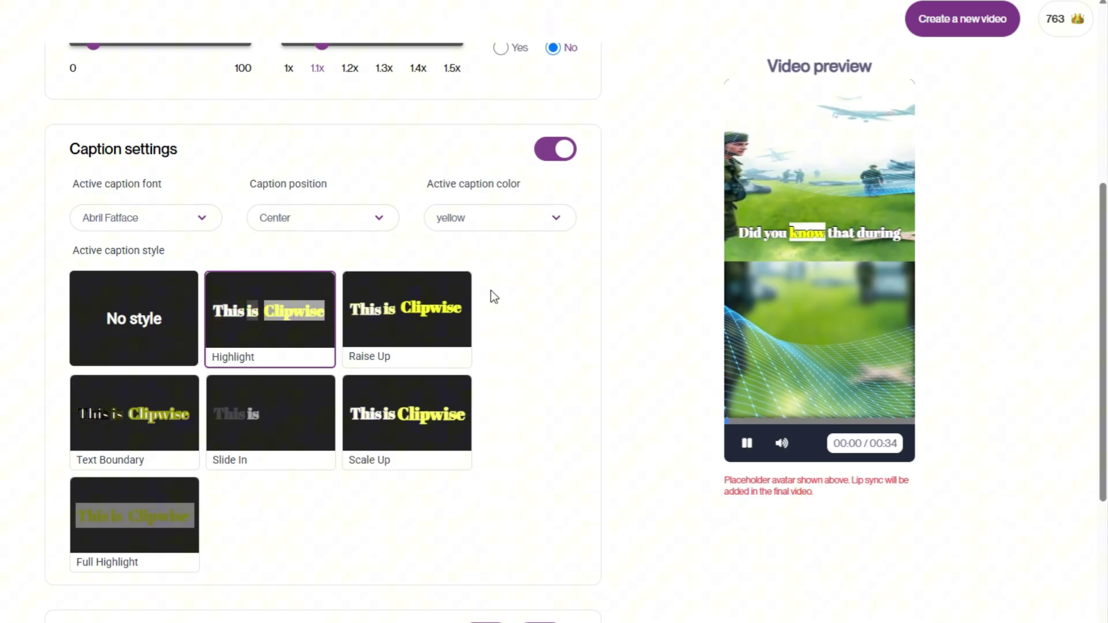
click(747, 442)
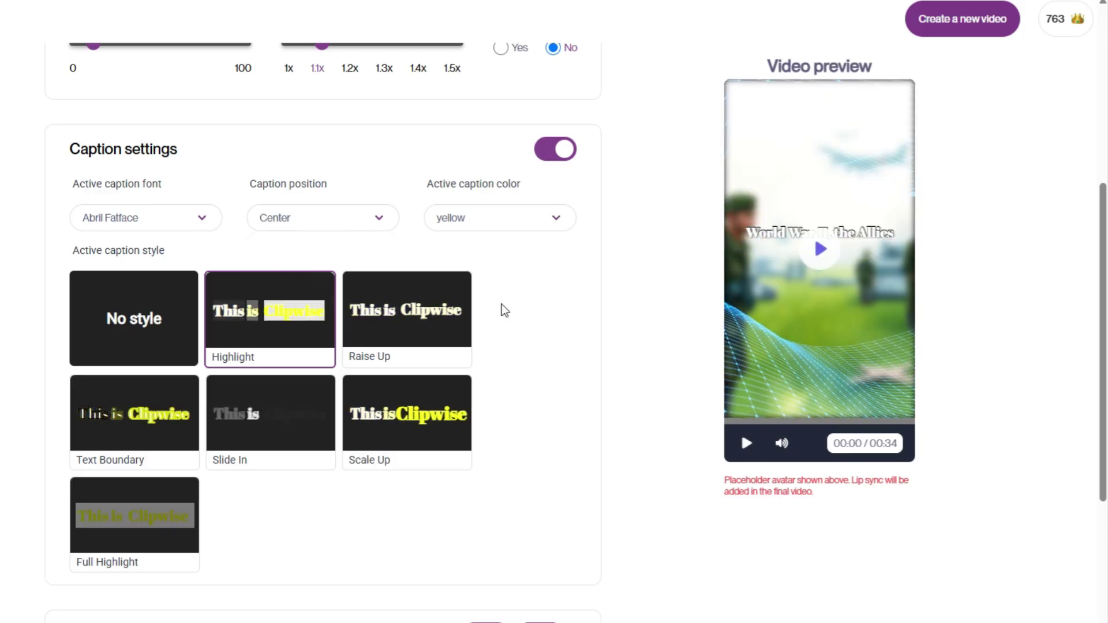
click(520, 223)
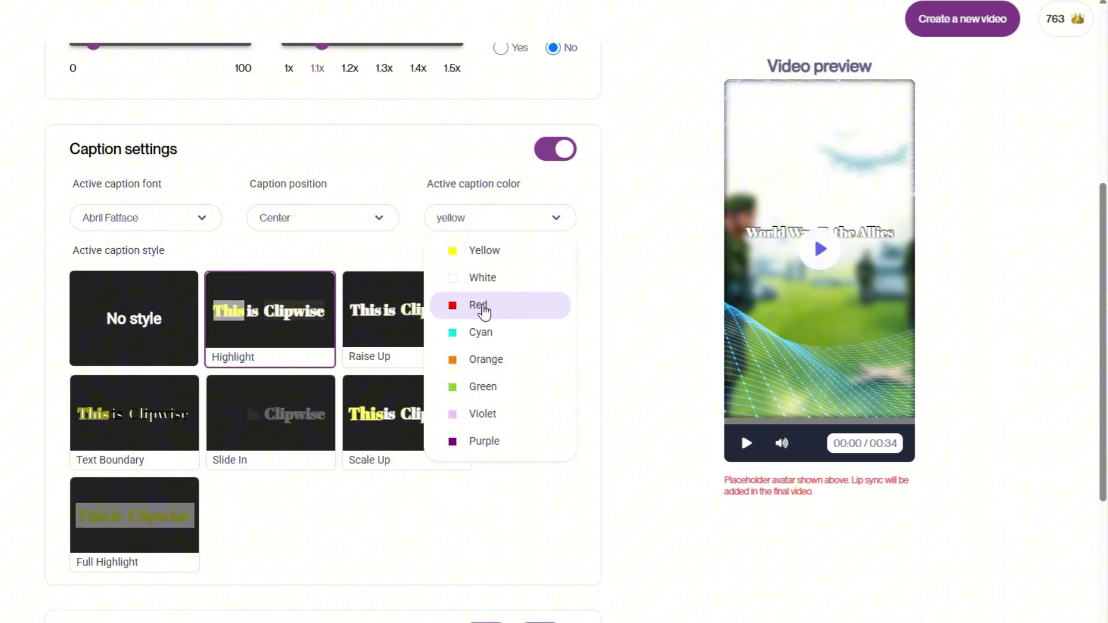
click(477, 310)
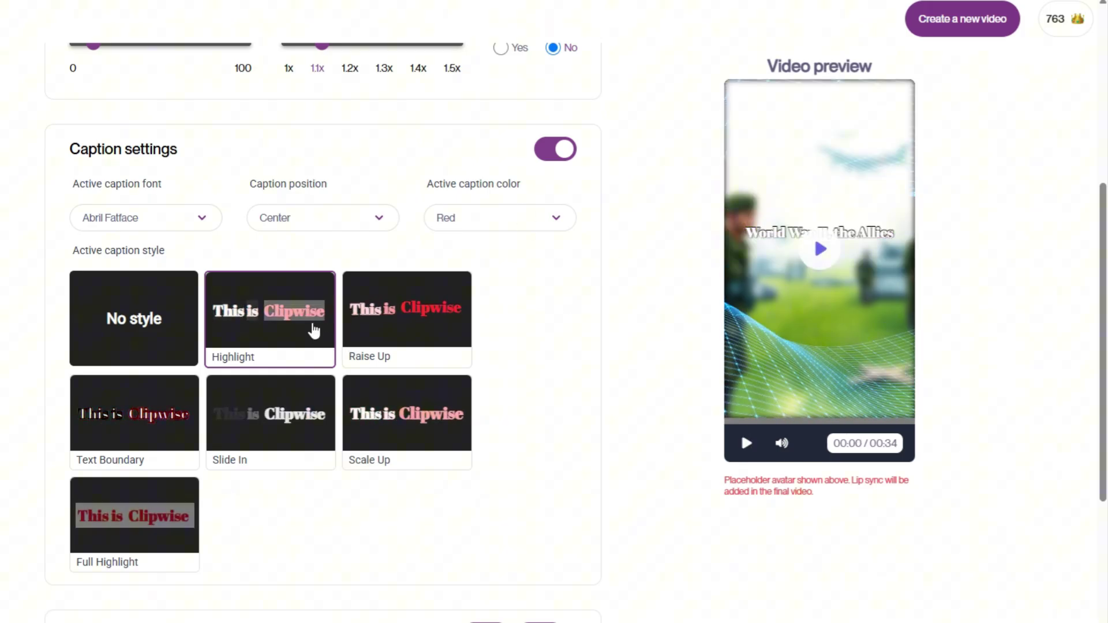
scroll(173, 252, down, 2)
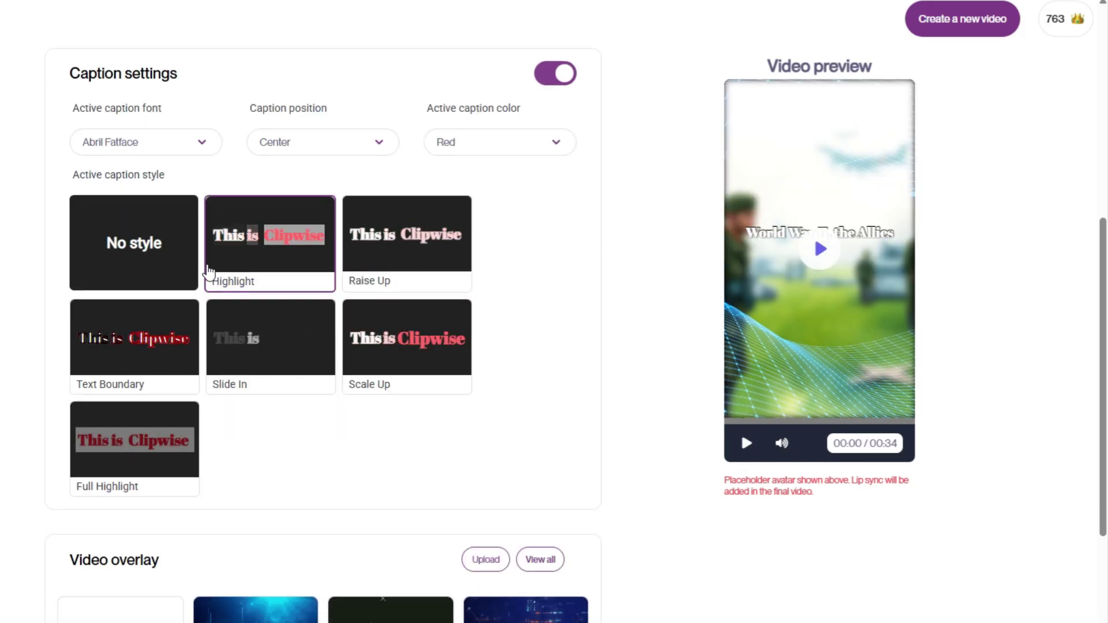
scroll(207, 274, down, 2)
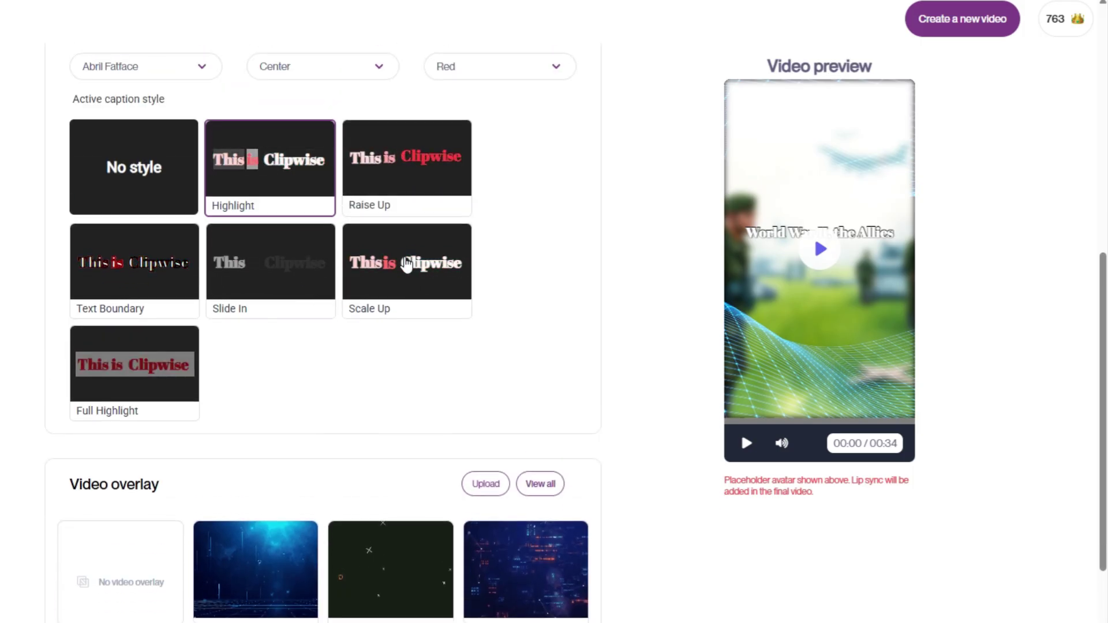
click(407, 264)
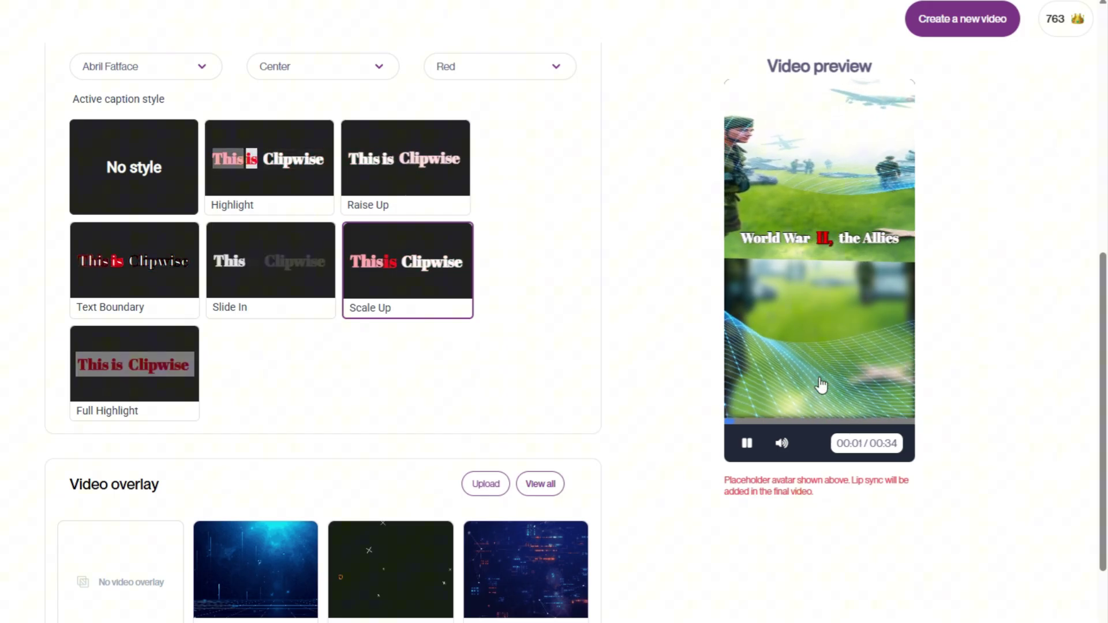
click(746, 443)
scroll(378, 258, down, 2)
scroll(354, 232, down, 3)
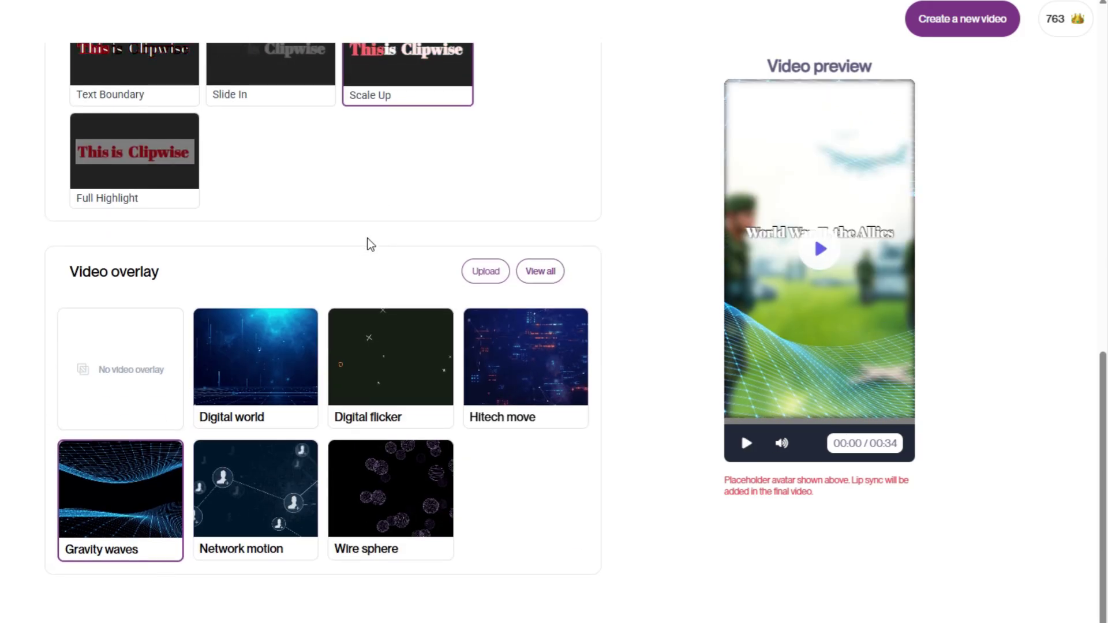
- Preview the Digital world overlay, then choose No video overlay
click(239, 346)
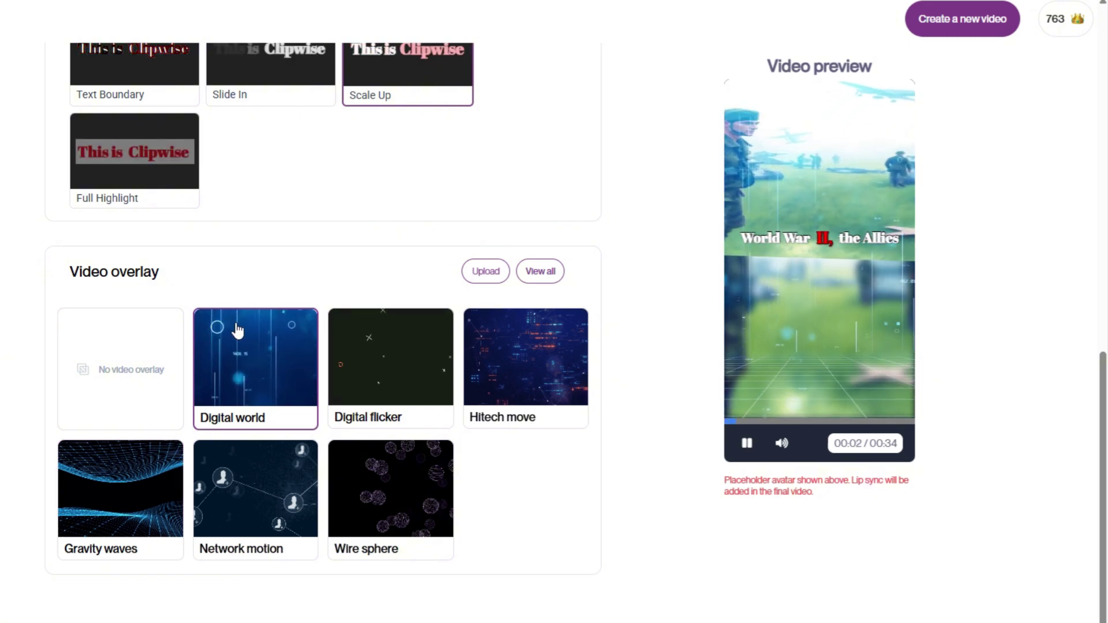
click(156, 349)
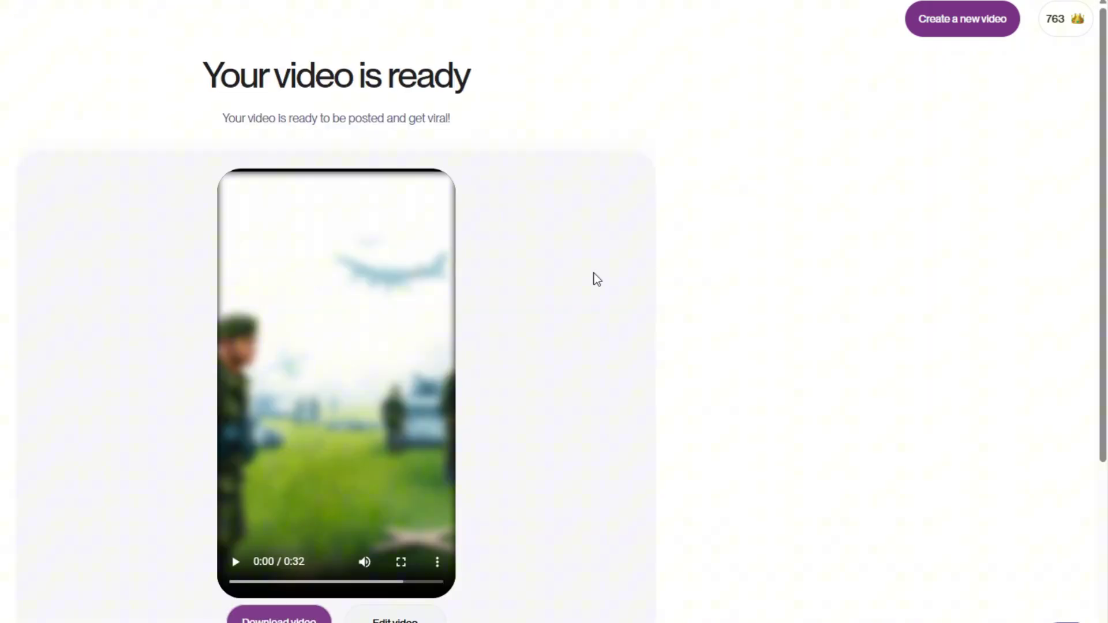
scroll(399, 352, down, 1)
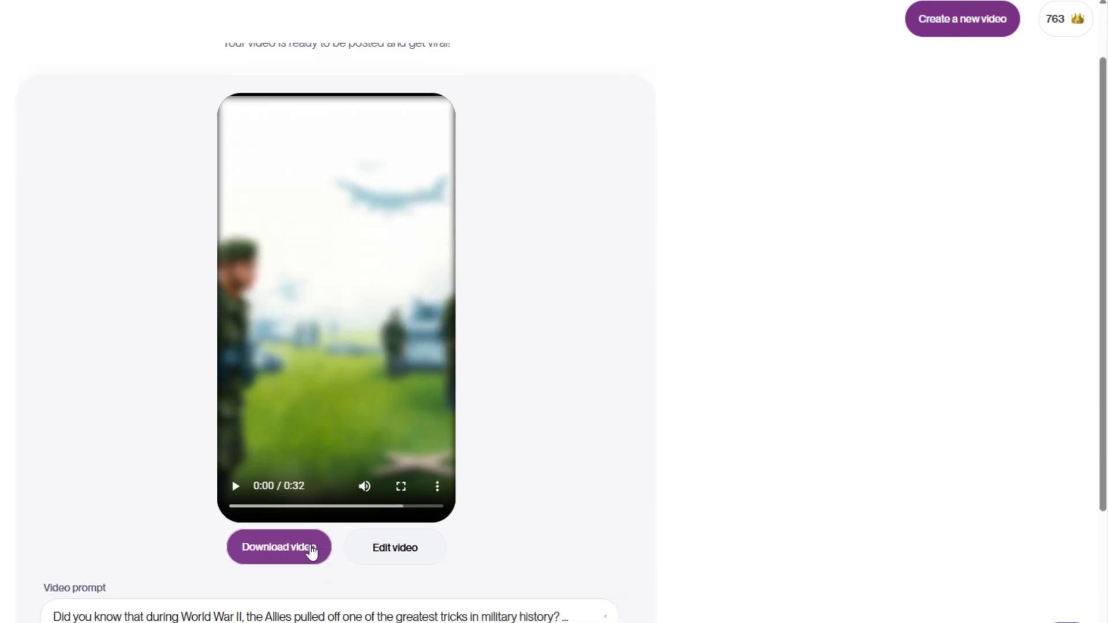
scroll(268, 550, down, 1)
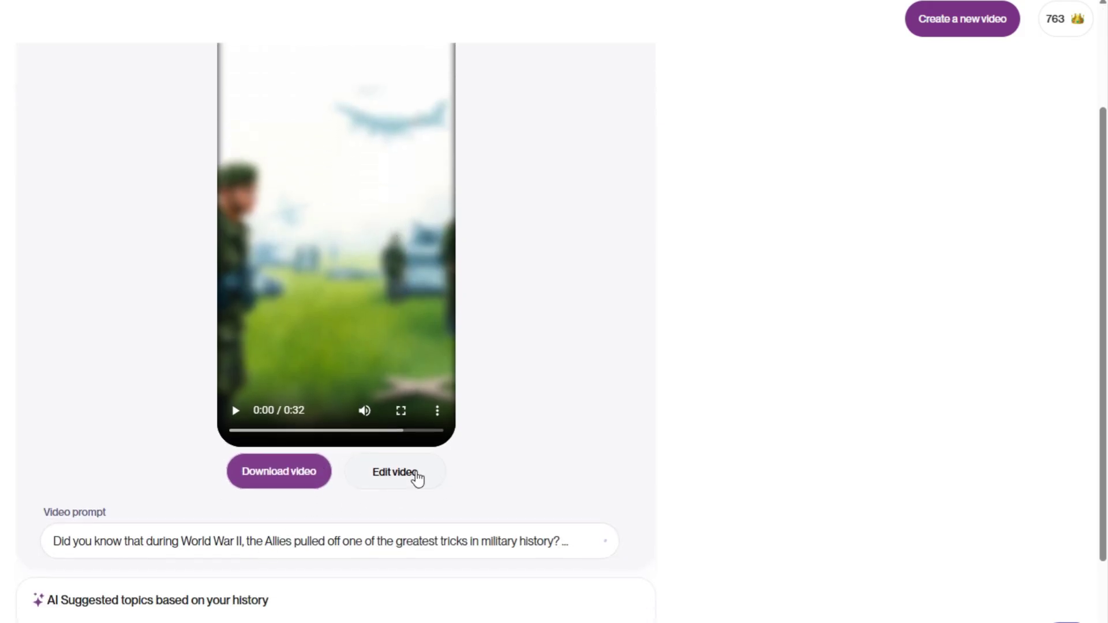
scroll(416, 478, up, 1)
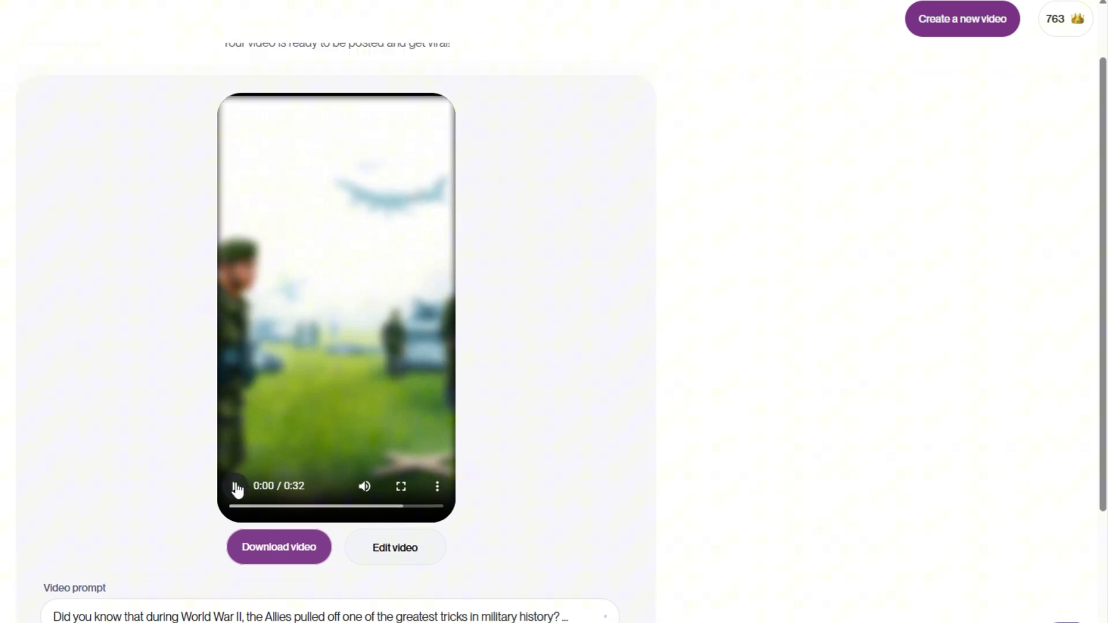
- Play the finished World War II video, then click into the empty quiz prompt
click(236, 490)
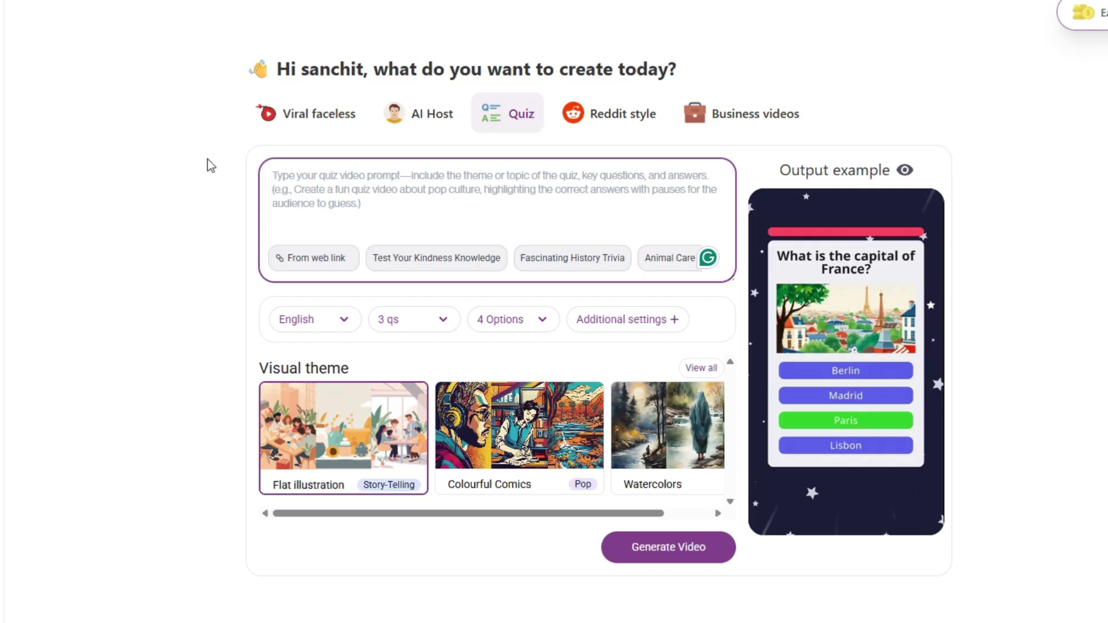
click(391, 195)
- Paste the flag quiz prompt and keep 3 questions with 4 answer options
key(ctrl+v)
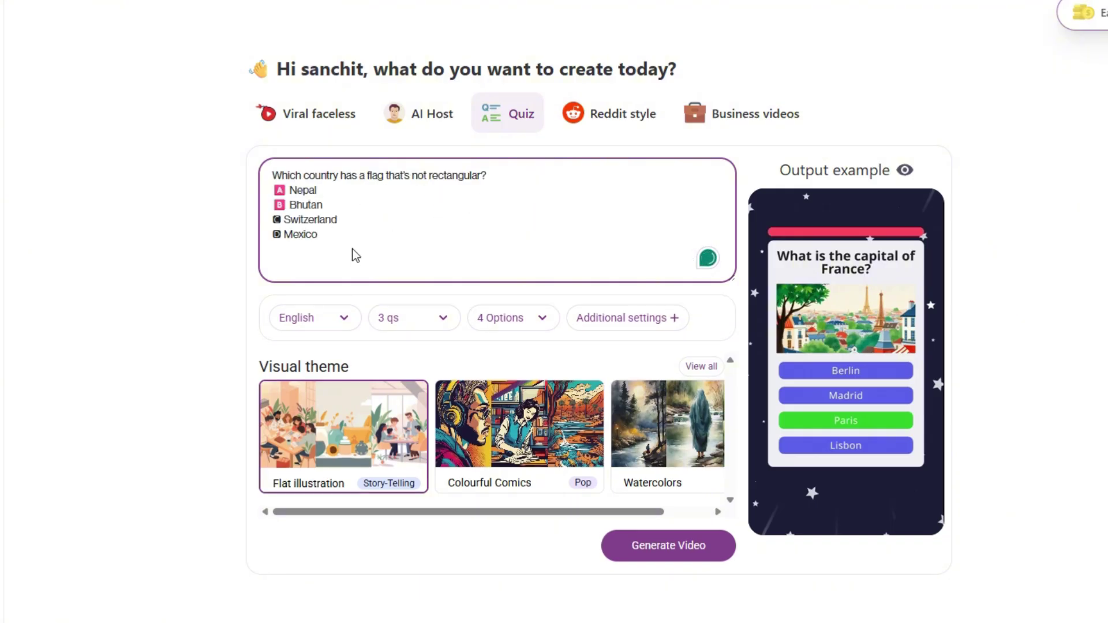
click(400, 326)
click(424, 350)
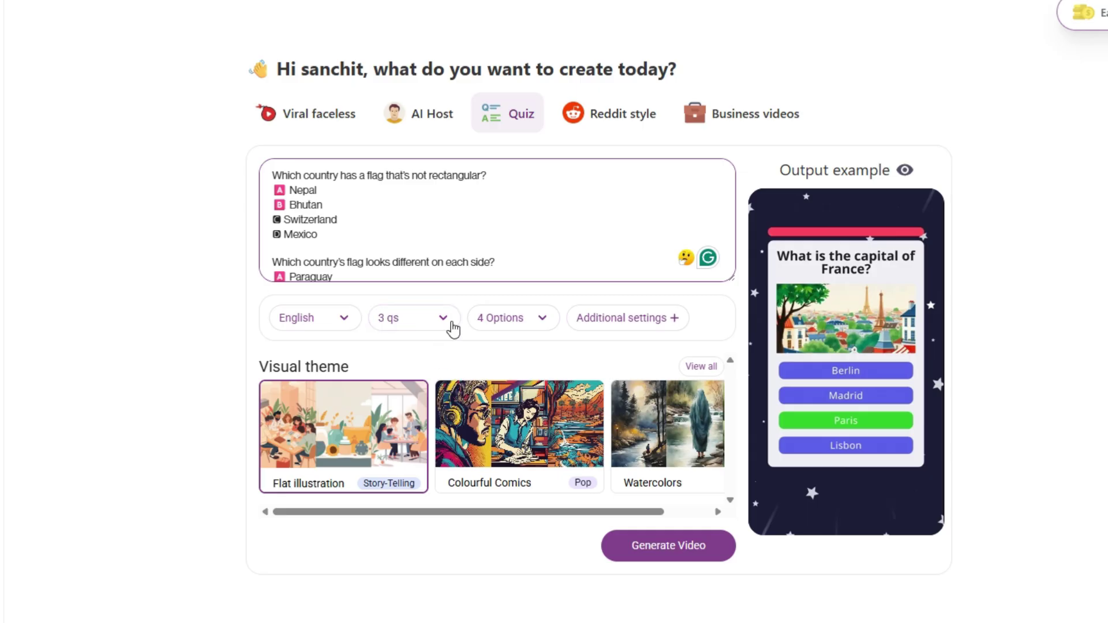
click(519, 326)
click(520, 325)
click(540, 326)
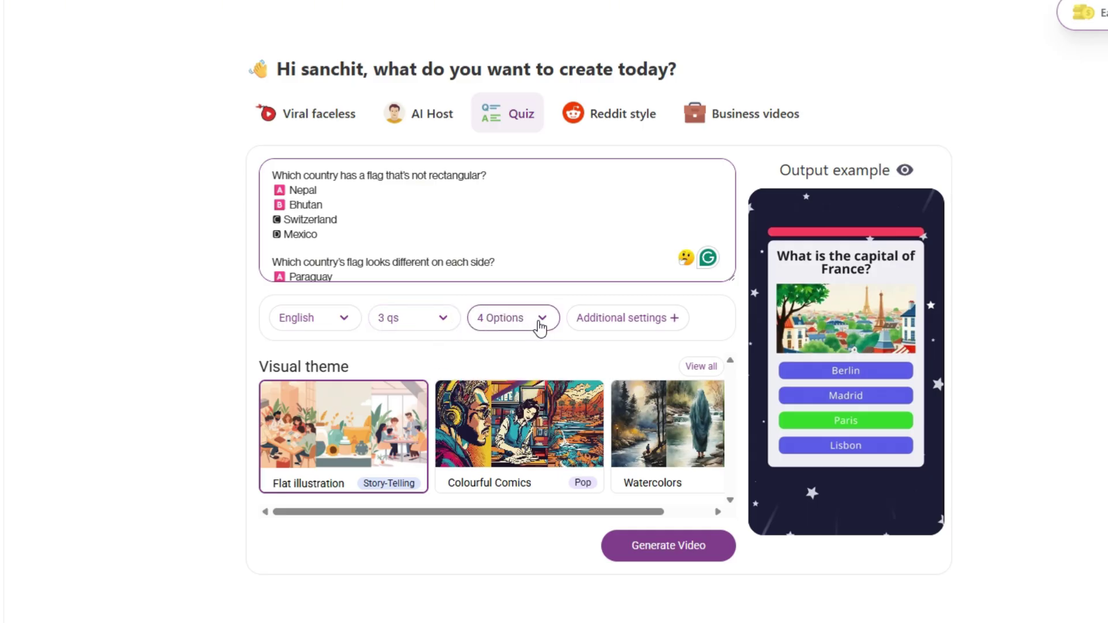
- Choose Explainer style, General audience and the Colourful Comics theme, then generate the script
click(652, 326)
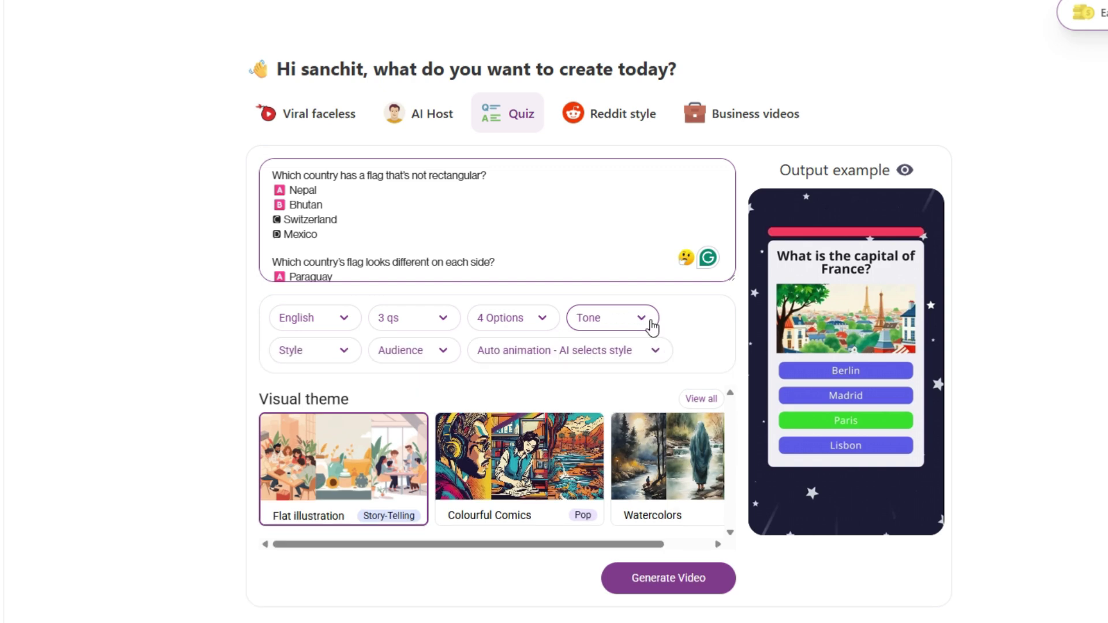
click(345, 353)
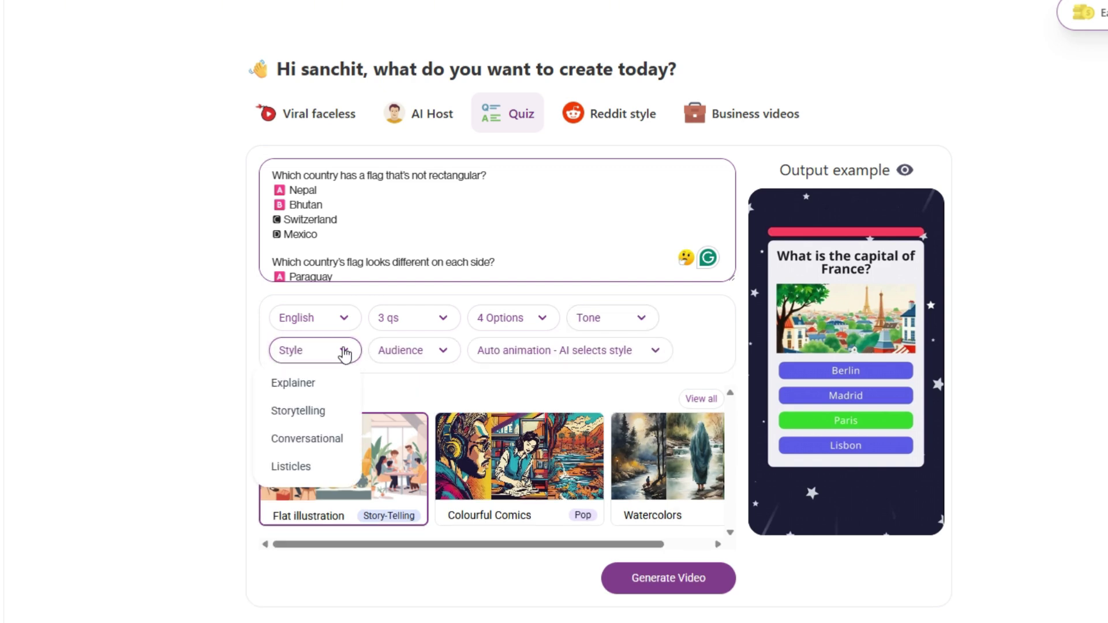
click(332, 382)
click(437, 357)
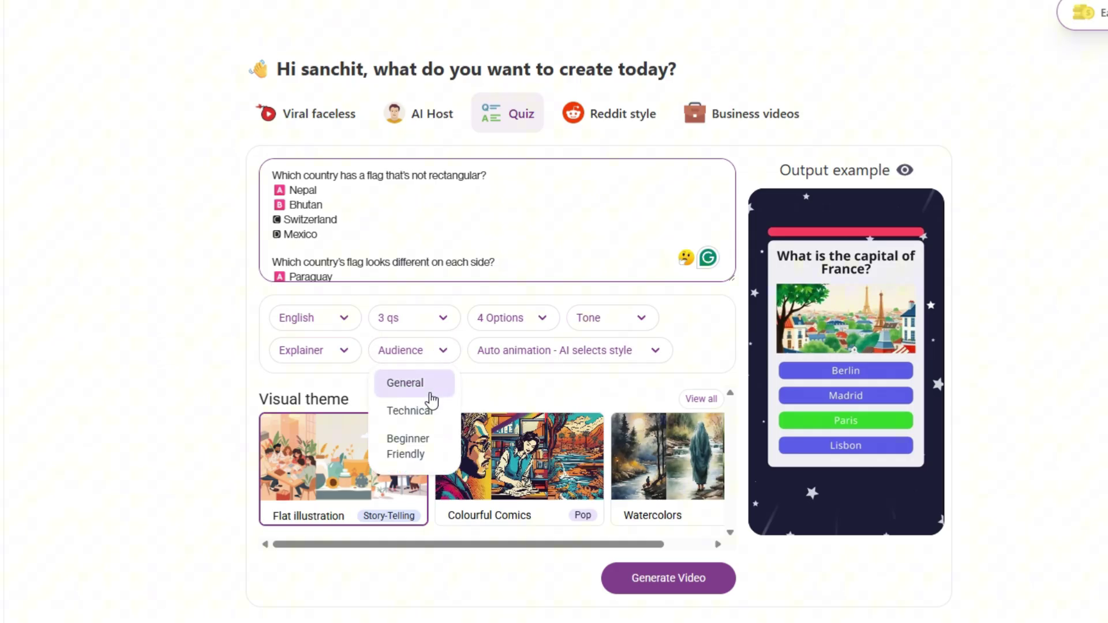
click(416, 383)
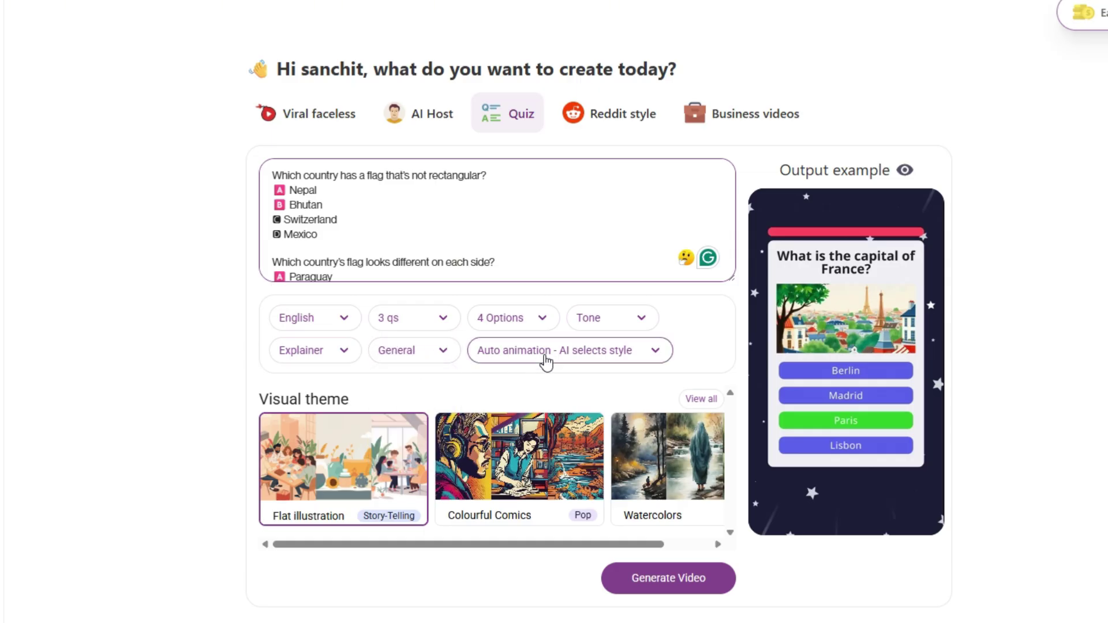
click(503, 459)
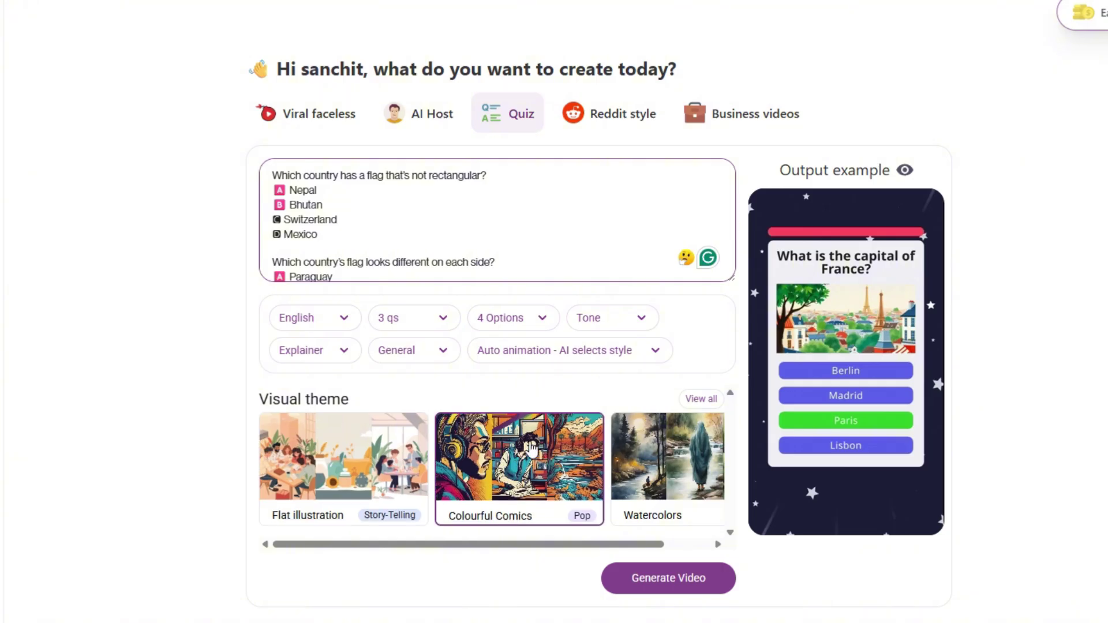
click(691, 577)
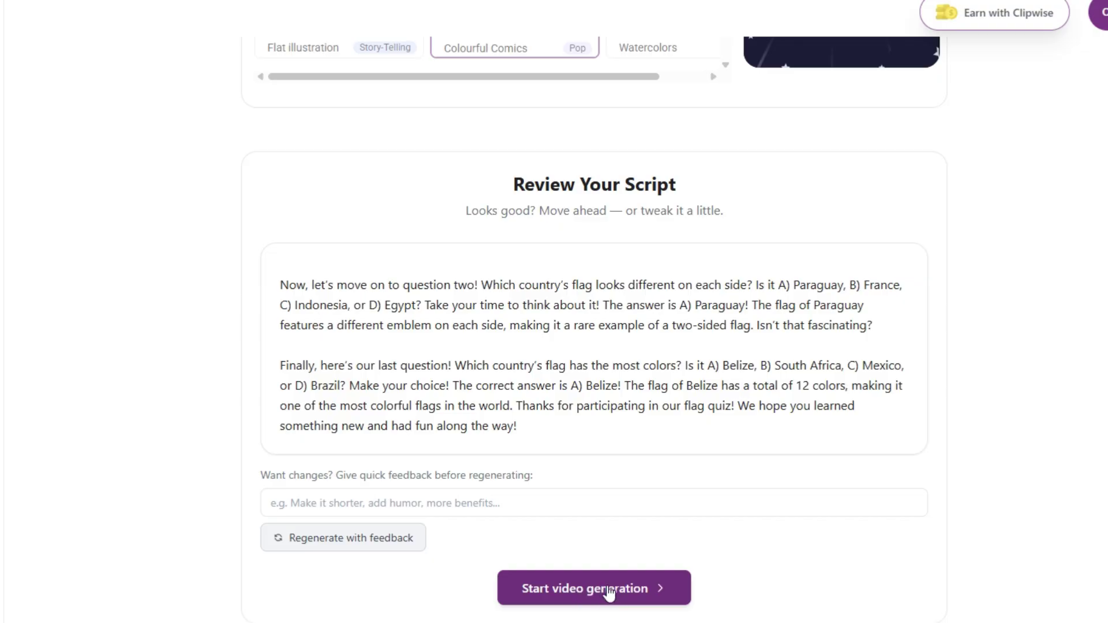
- Accept the quiz script and filter narrator voices to young Australian females
click(609, 590)
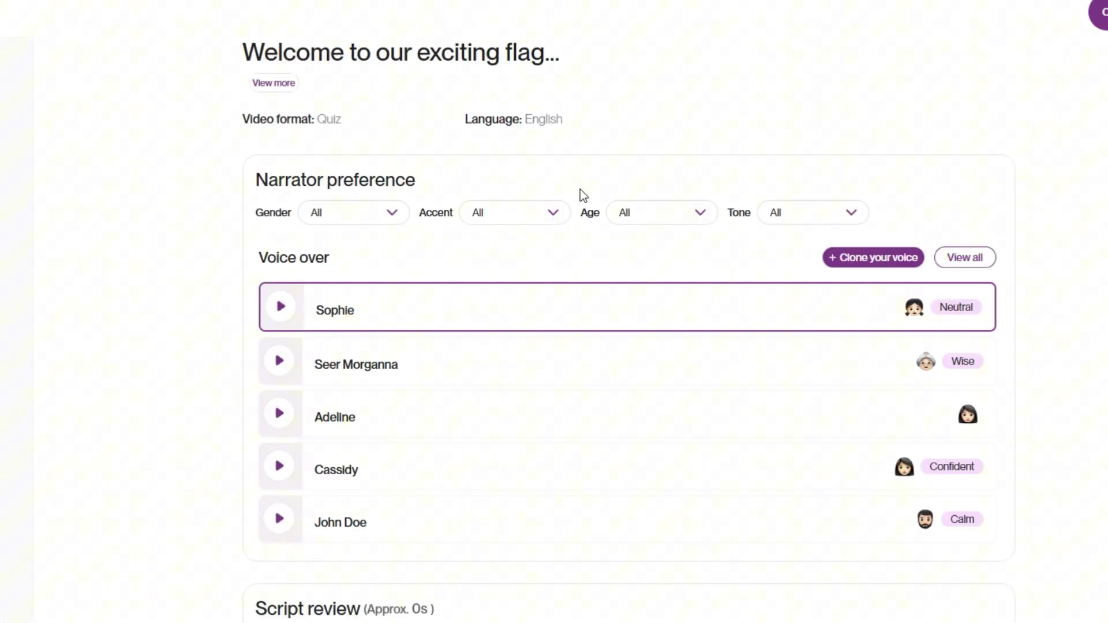
scroll(480, 282, down, 2)
scroll(597, 308, up, 1)
click(365, 214)
click(361, 276)
click(549, 223)
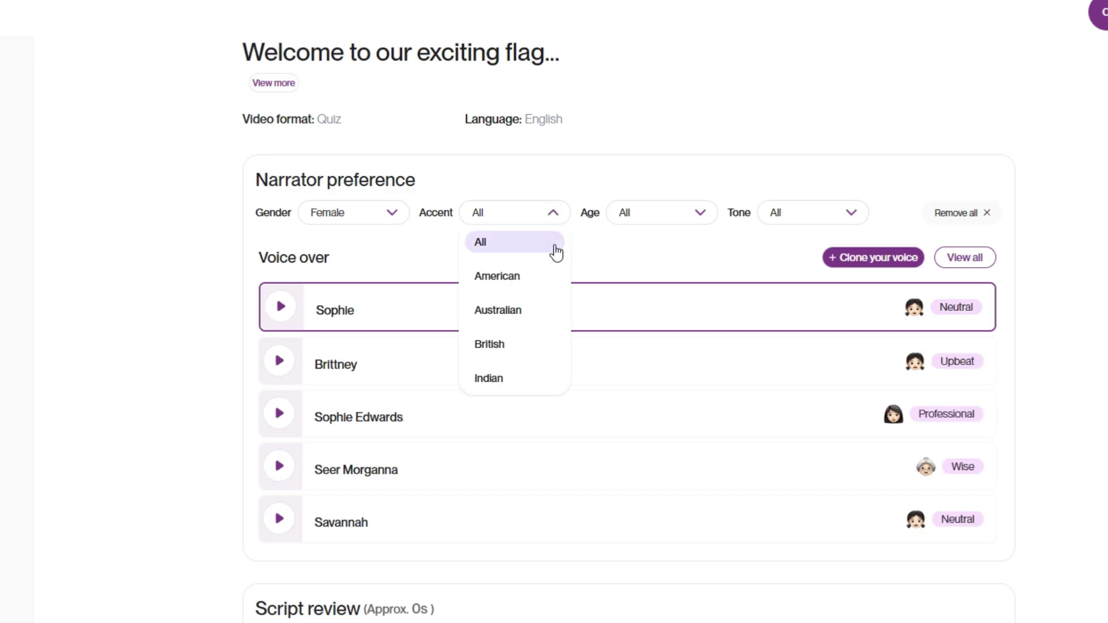
click(511, 319)
click(681, 219)
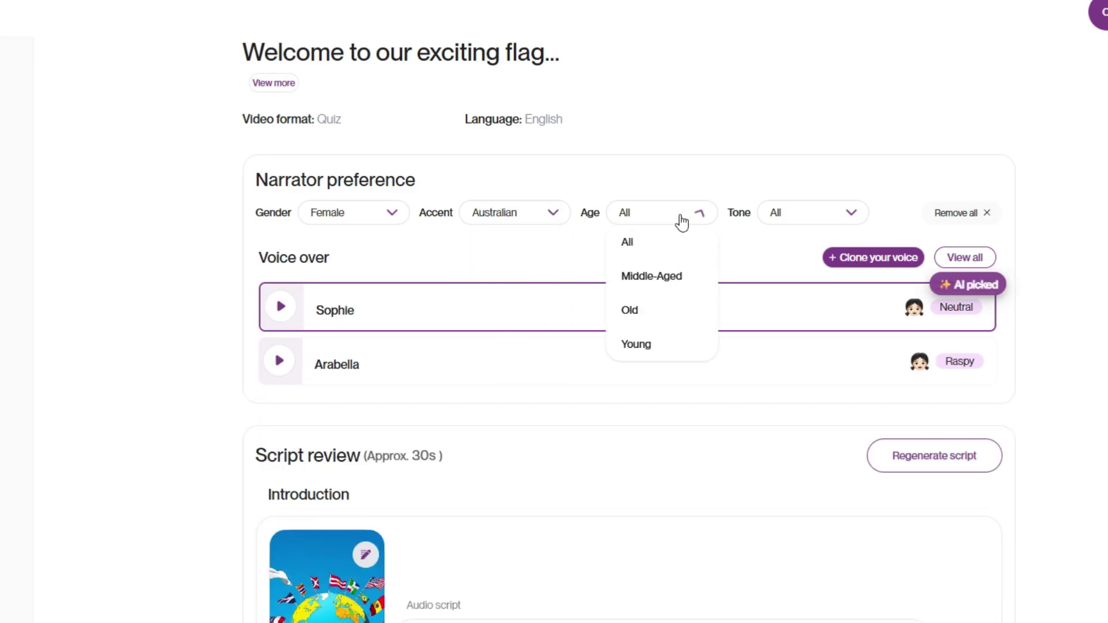
click(658, 346)
- Try a Formal tone filter, clear it, and choose Arabella as the narrator
click(811, 218)
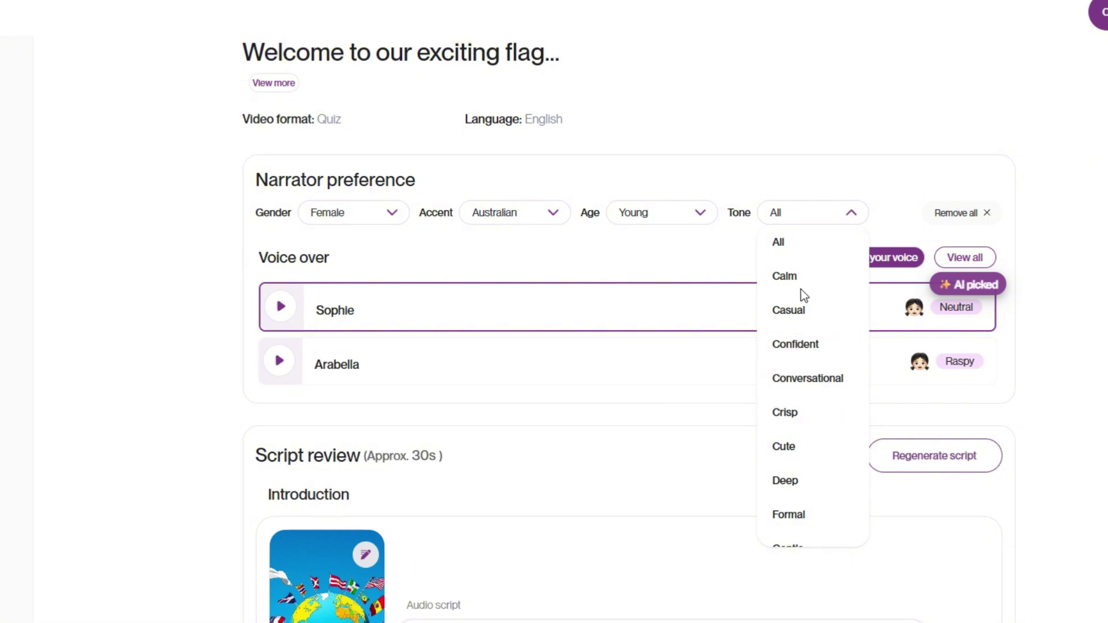
scroll(806, 395, down, 1)
scroll(805, 380, down, 2)
click(804, 361)
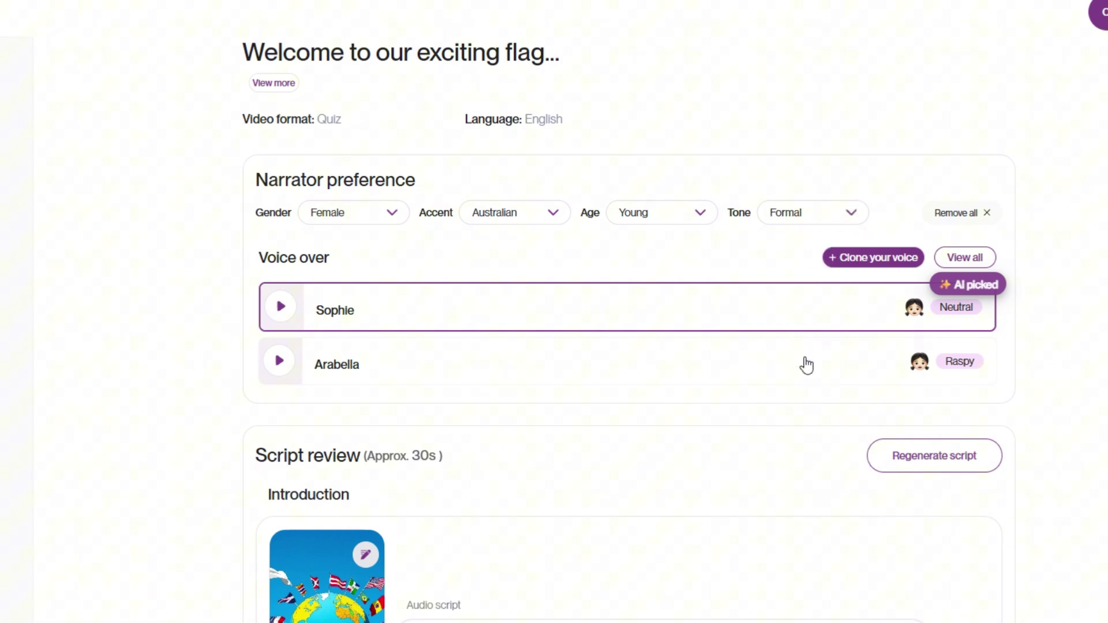
click(846, 216)
click(805, 362)
click(390, 376)
scroll(845, 368, down, 1)
scroll(845, 364, down, 4)
scroll(700, 265, down, 1)
scroll(417, 299, down, 1)
scroll(469, 207, down, 4)
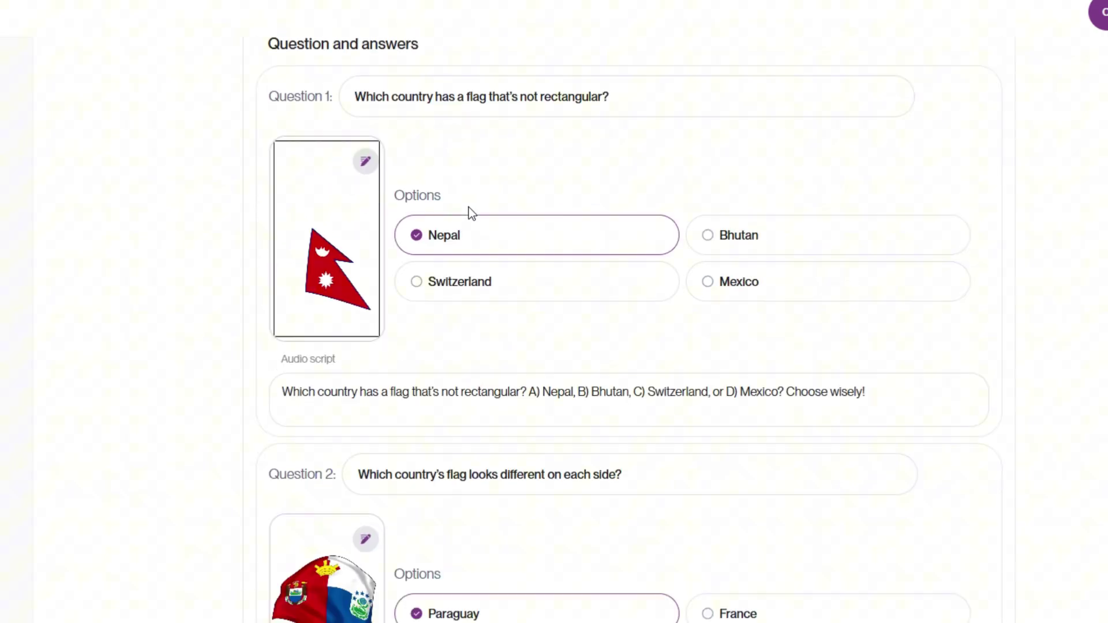
scroll(448, 208, down, 3)
scroll(447, 208, down, 3)
scroll(447, 255, up, 4)
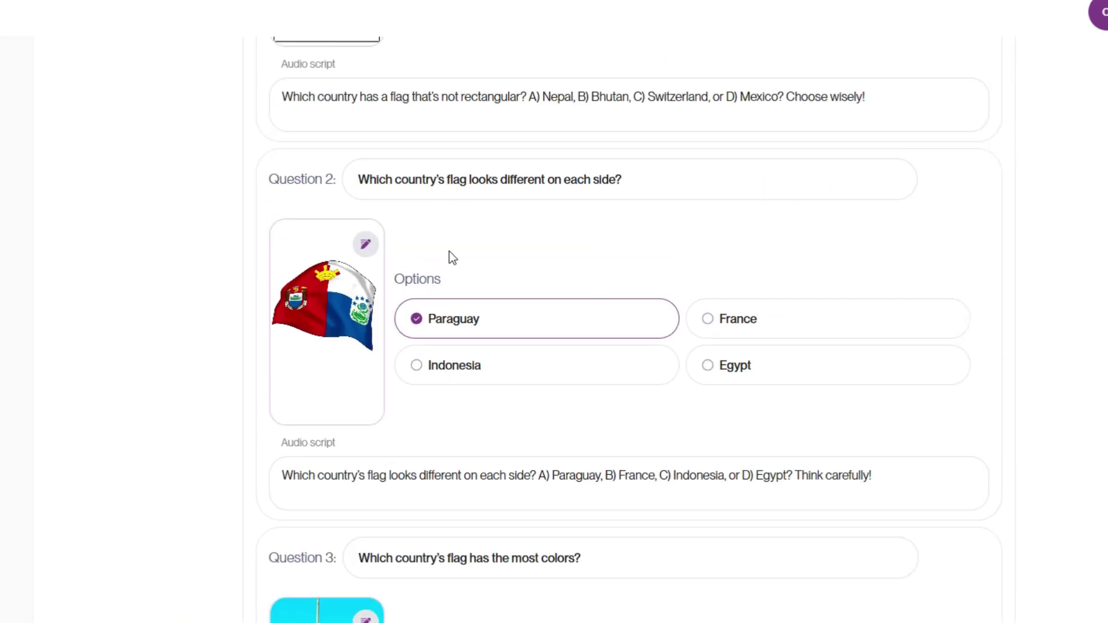
scroll(438, 251, up, 5)
scroll(428, 248, up, 2)
scroll(508, 291, down, 3)
scroll(505, 291, down, 2)
scroll(435, 302, down, 6)
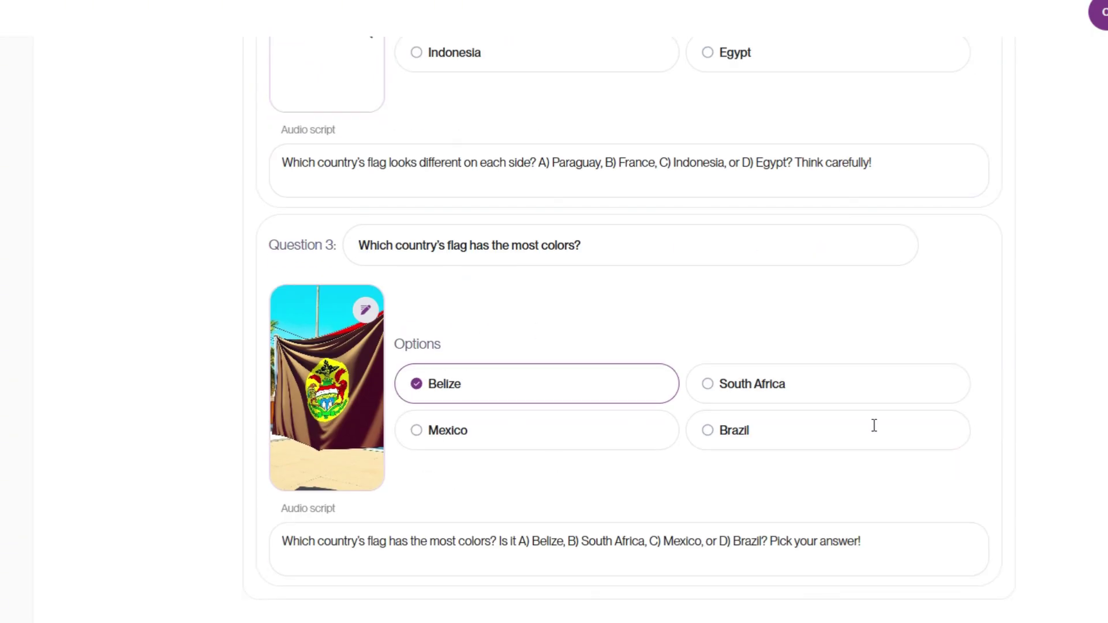
scroll(826, 407, up, 5)
scroll(779, 302, up, 4)
scroll(747, 250, down, 5)
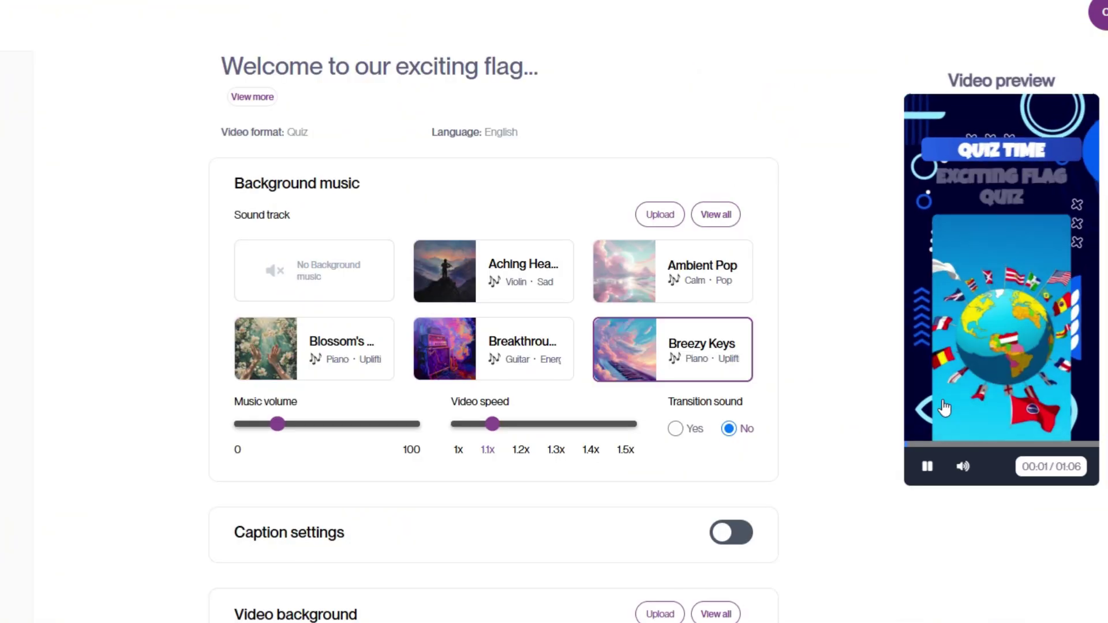
- Stop the flag quiz video preview
click(929, 468)
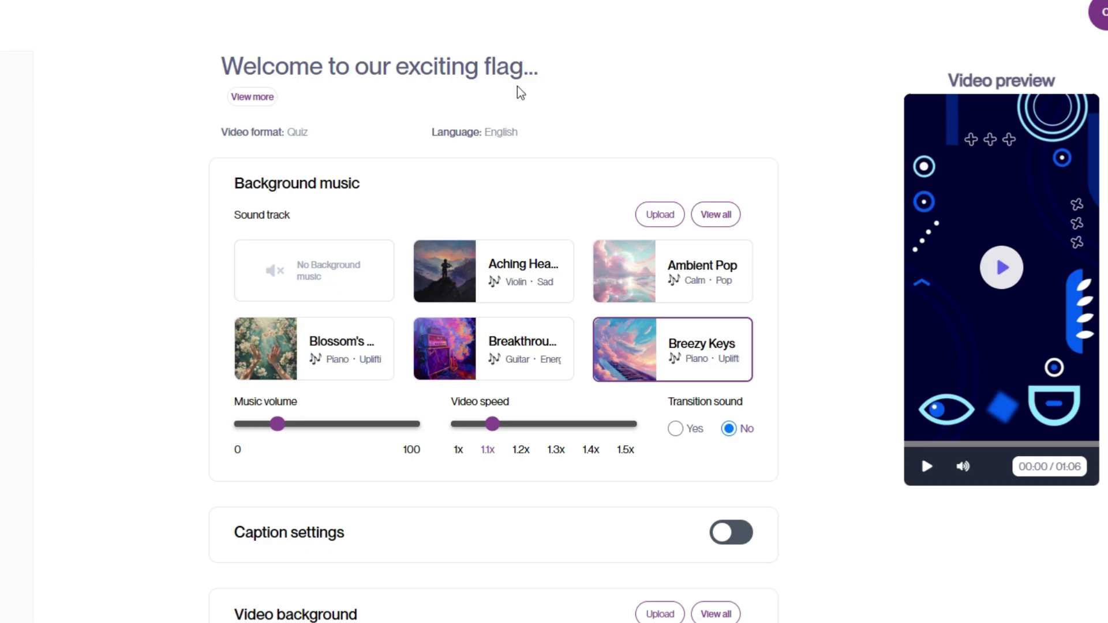
scroll(177, 206, down, 1)
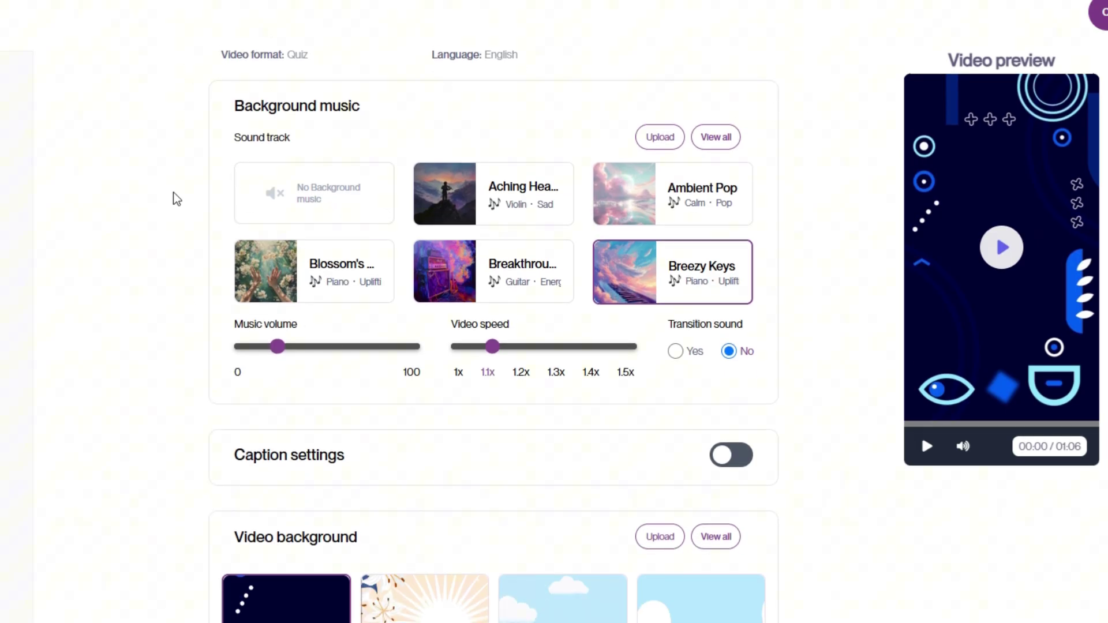
scroll(512, 366, down, 1)
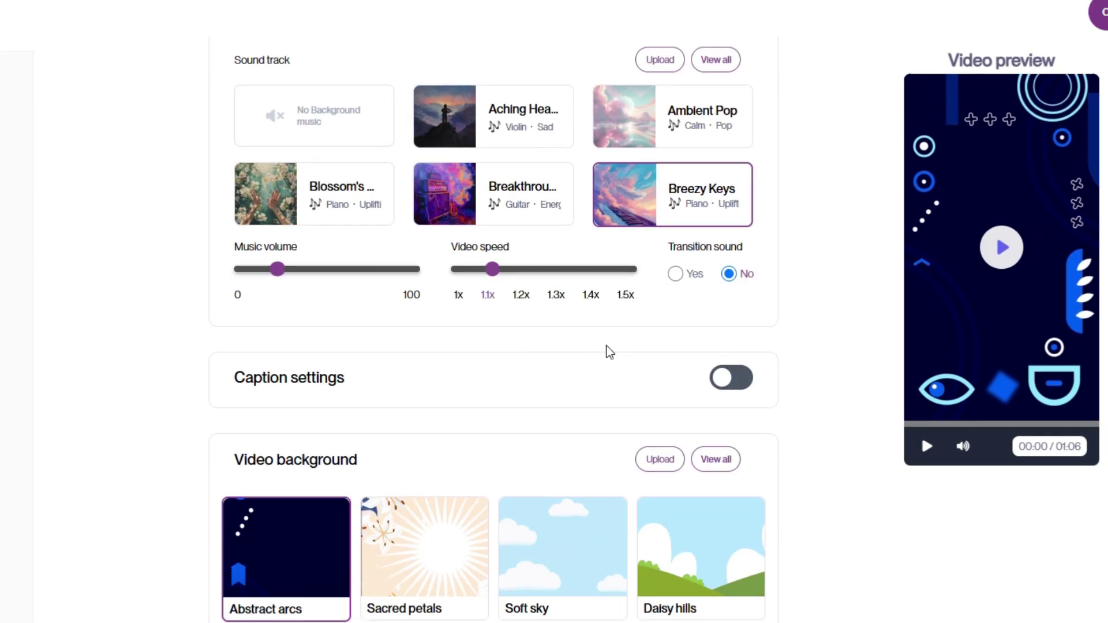
scroll(280, 351, down, 1)
scroll(700, 365, down, 2)
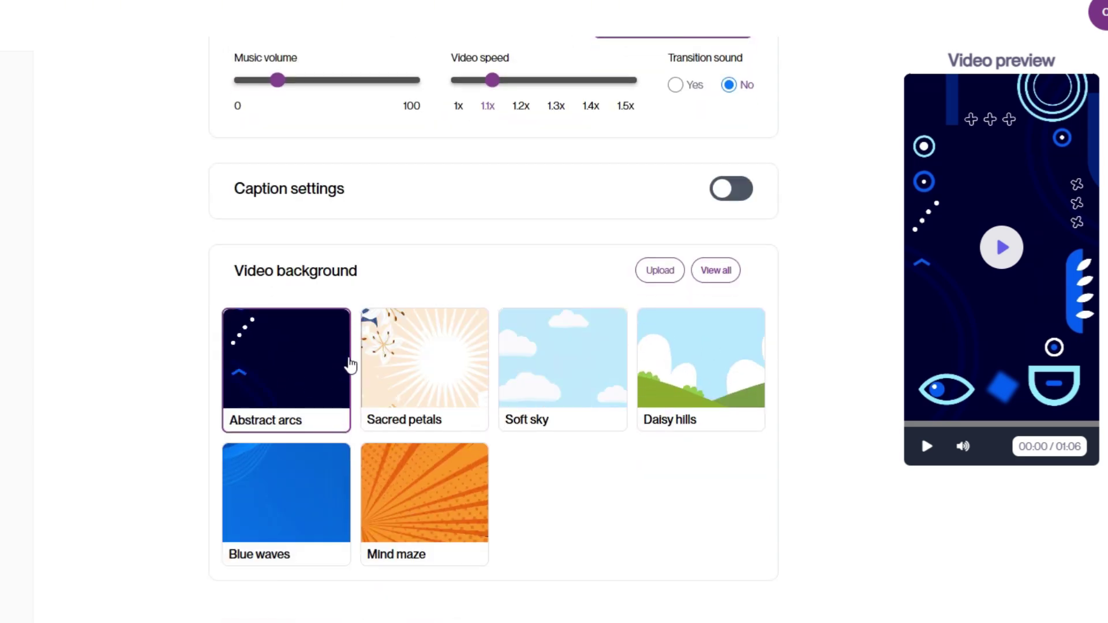
scroll(547, 346, up, 2)
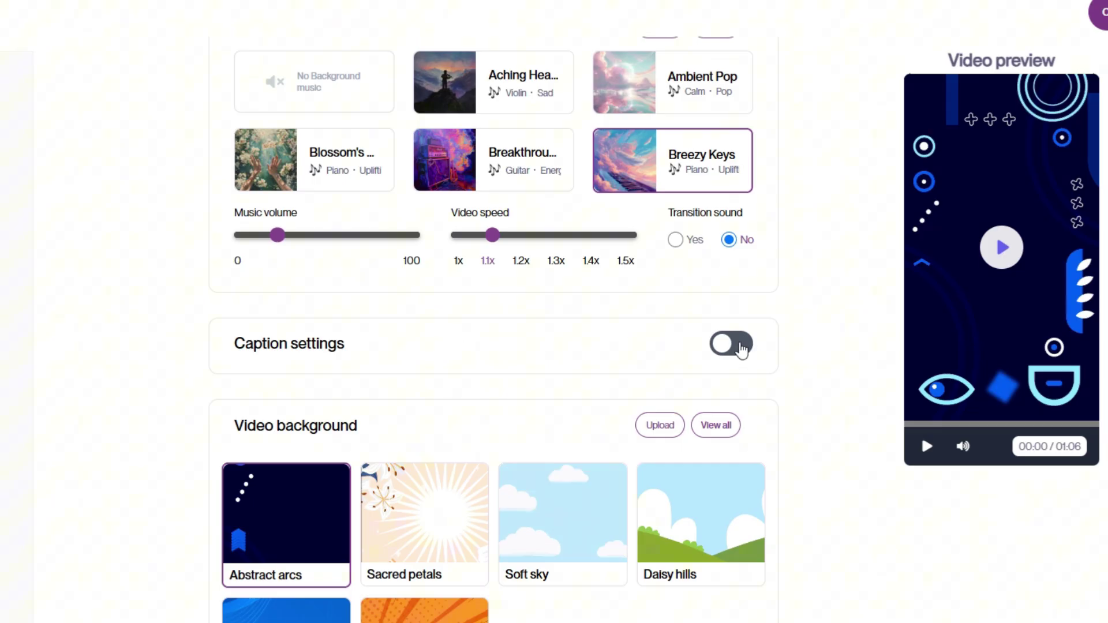
scroll(667, 301, up, 2)
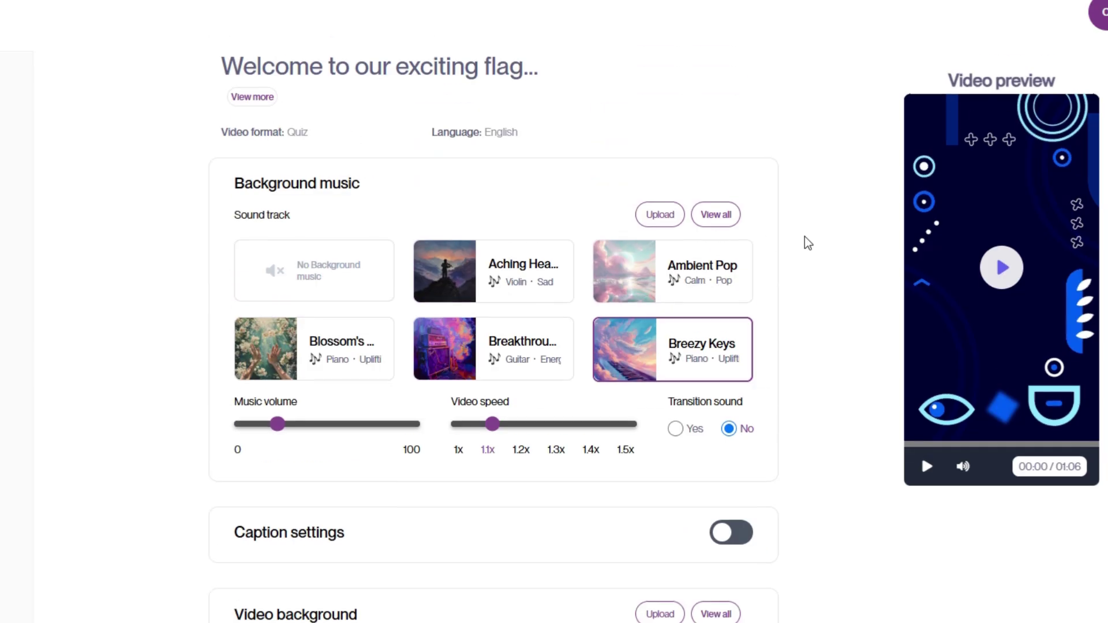
scroll(866, 245, down, 1)
scroll(866, 245, down, 2)
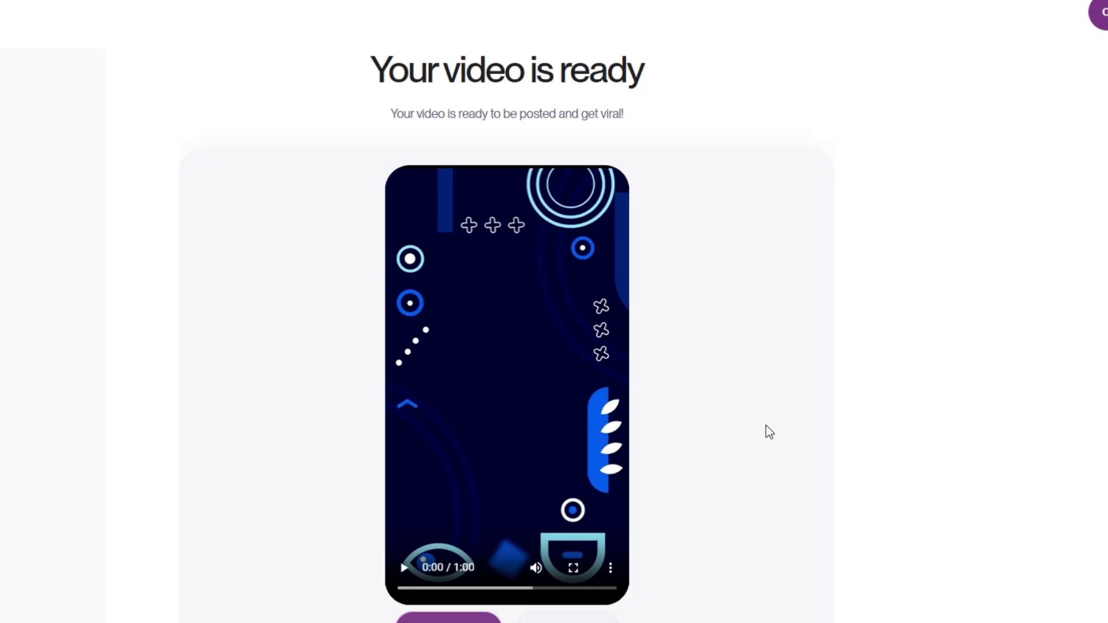
scroll(700, 373, down, 1)
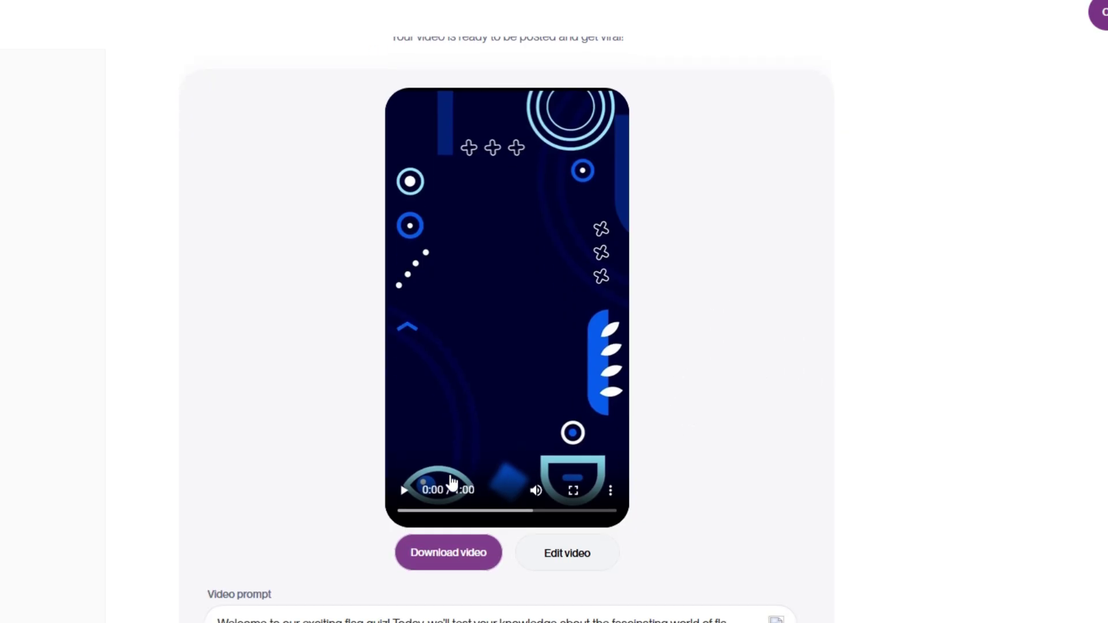
- Play the finished one-minute flag quiz video
click(404, 490)
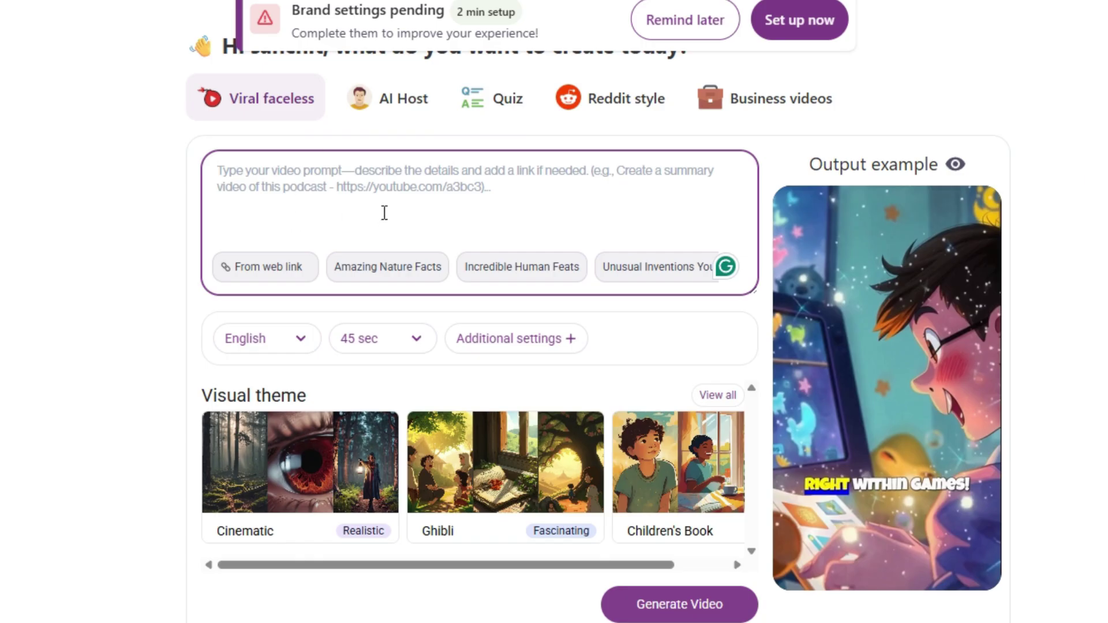
- Paste the cat YouTube Short's link as a web-link prompt and pick the Cinematic theme
click(262, 268)
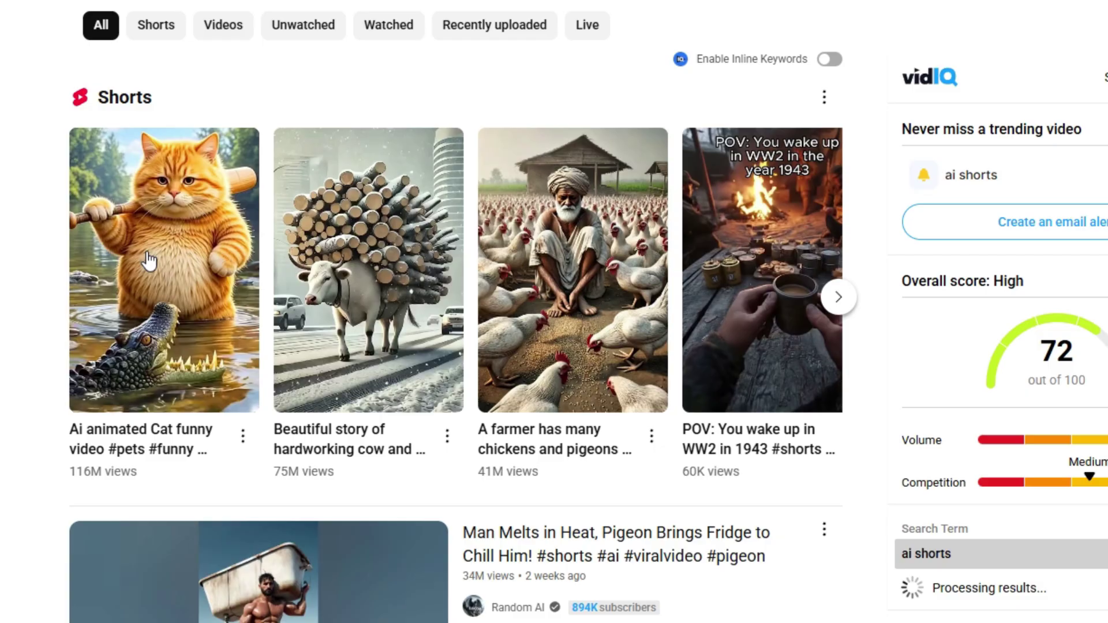
right_click(148, 252)
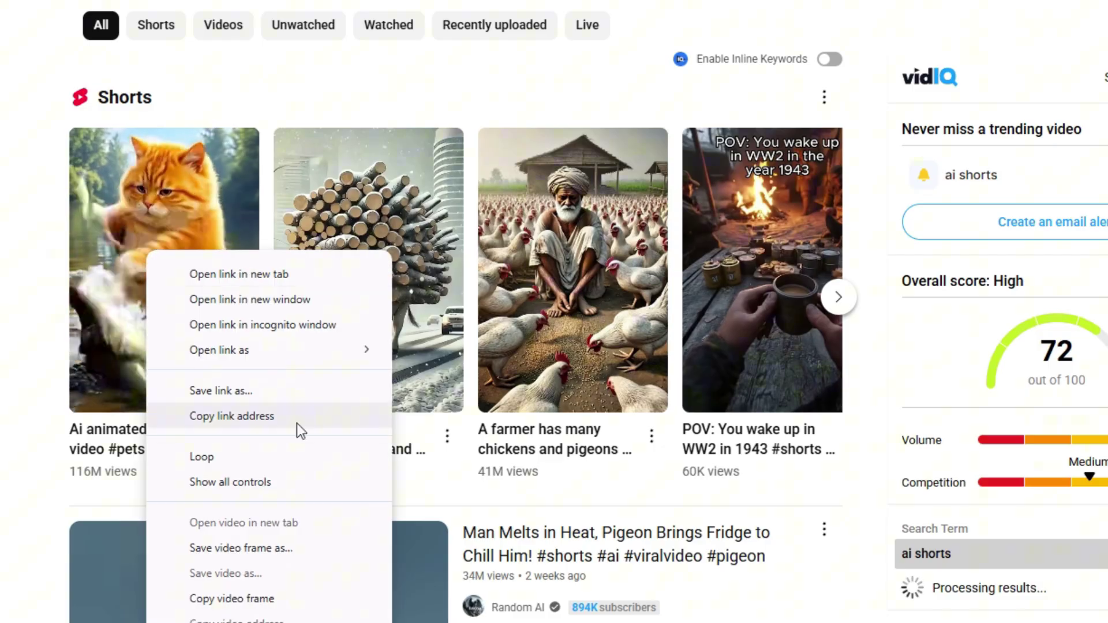
click(244, 419)
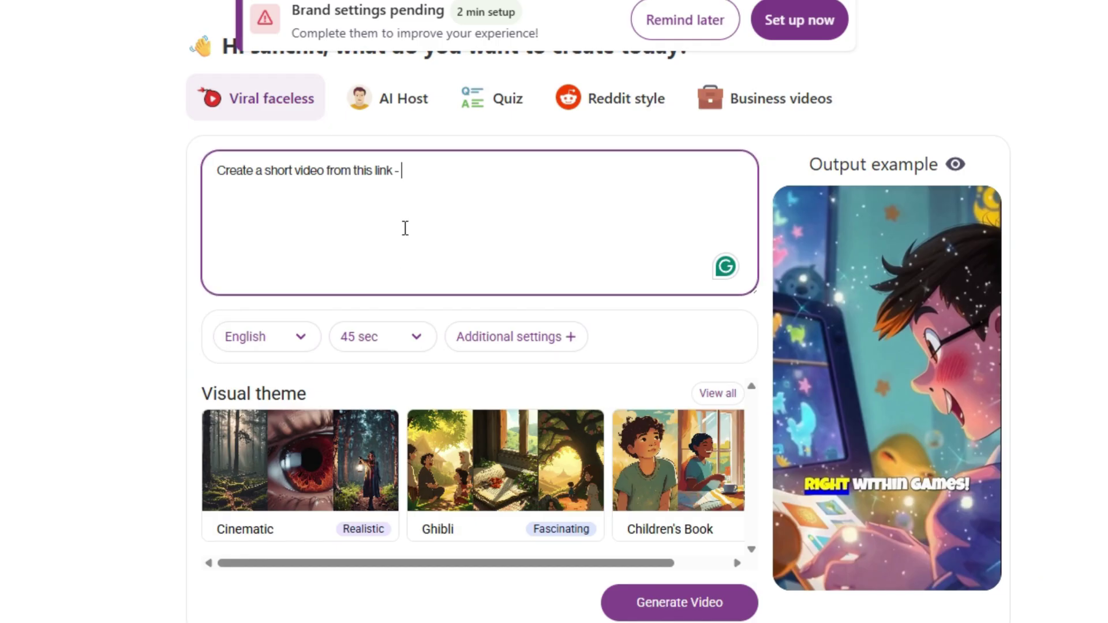
text(https://www.youtube.com/shorts/NU44H49f7I8)
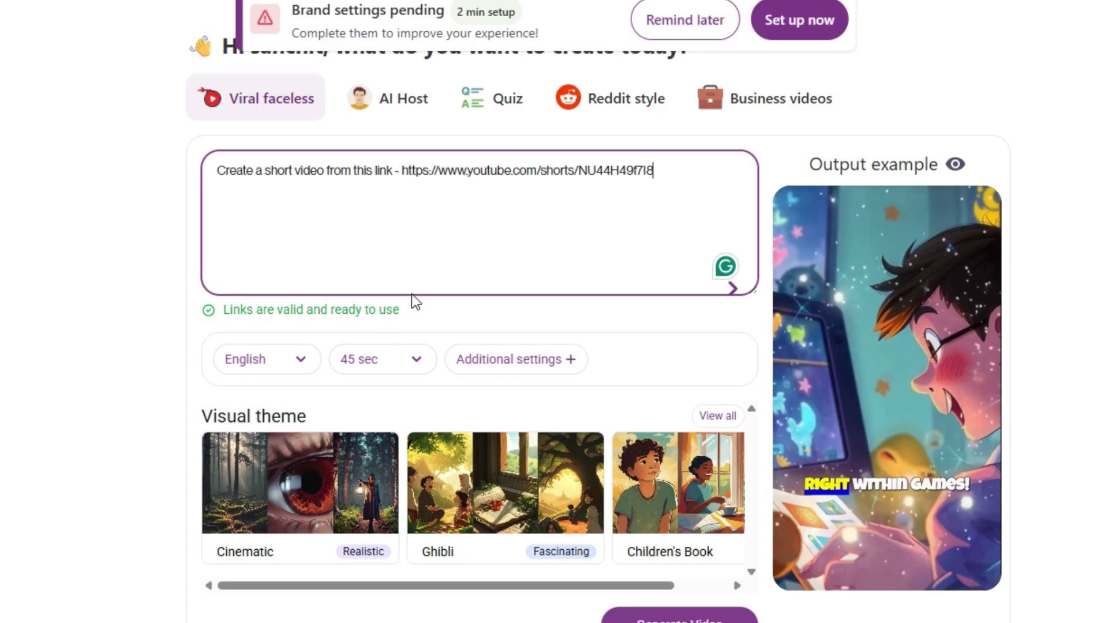
click(308, 466)
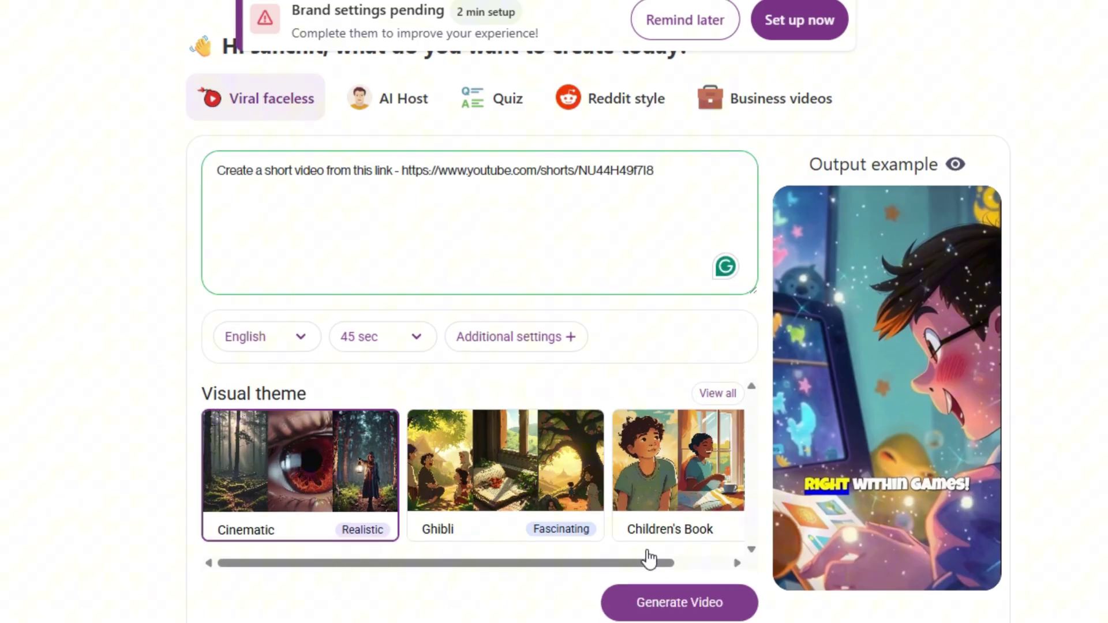
- Generate the artist-dreams script from the Shorts link and wait for narrator options
click(695, 604)
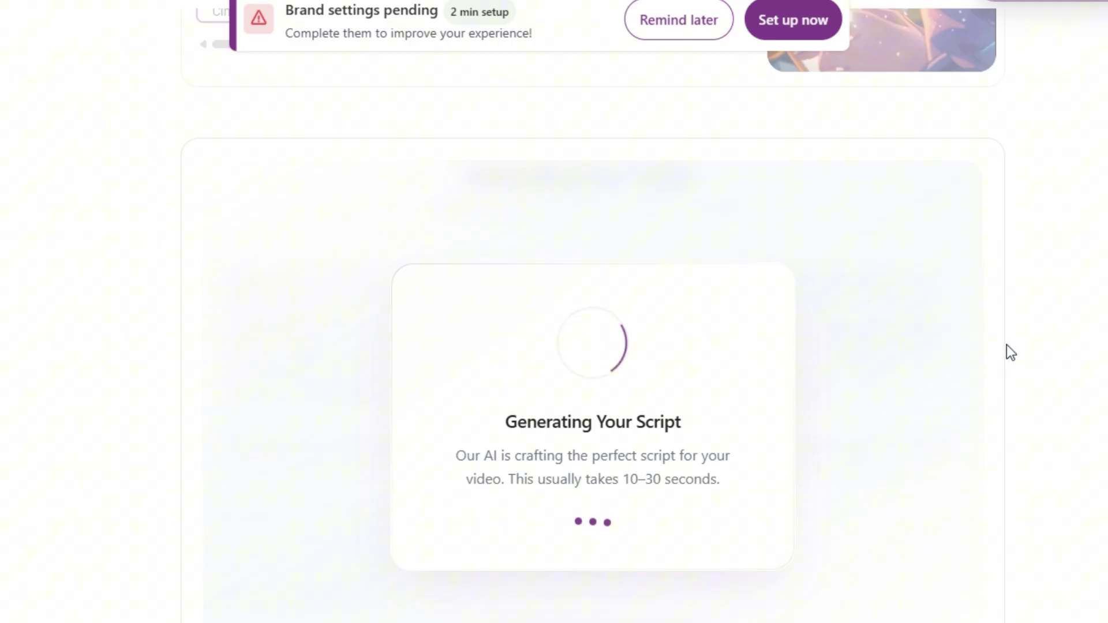
scroll(530, 279, up, 3)
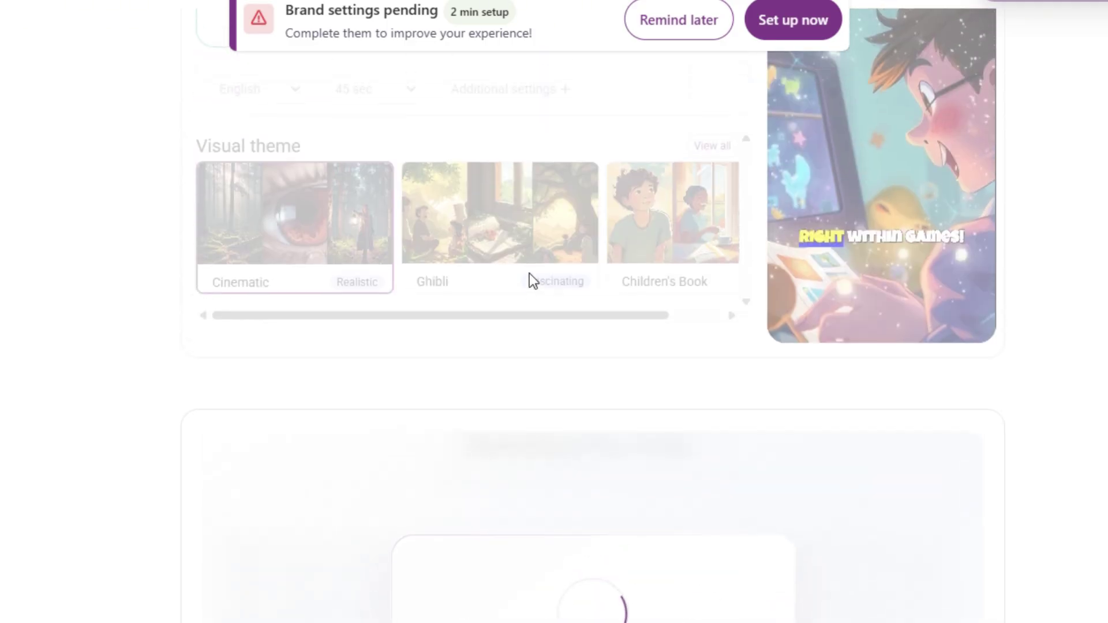
scroll(529, 279, up, 3)
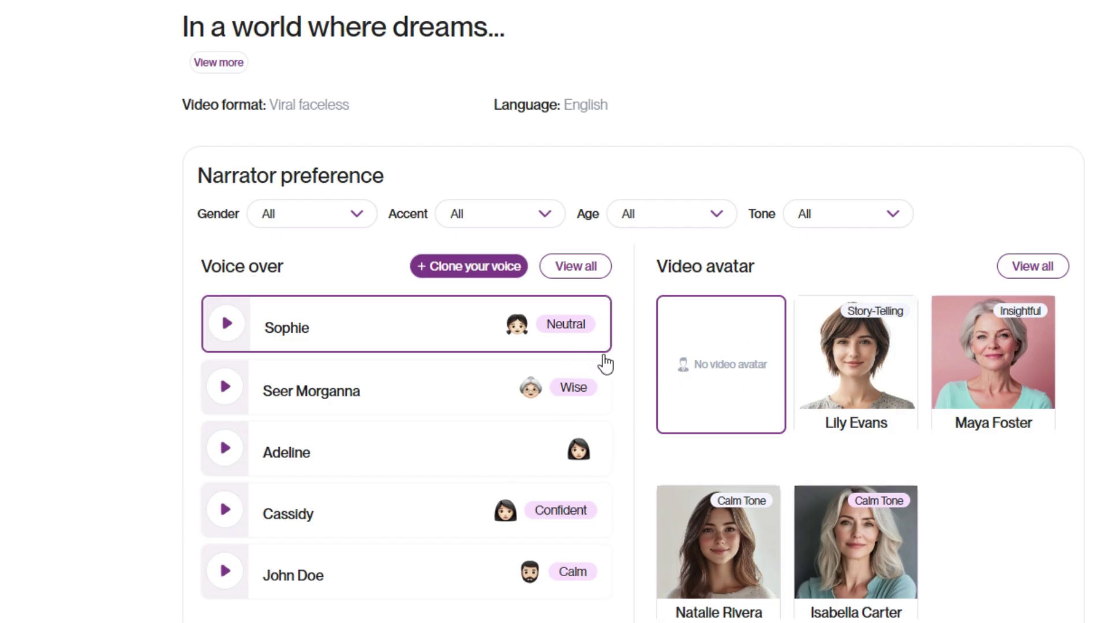
- Set the narrator Gender filter to Male
click(264, 218)
click(279, 327)
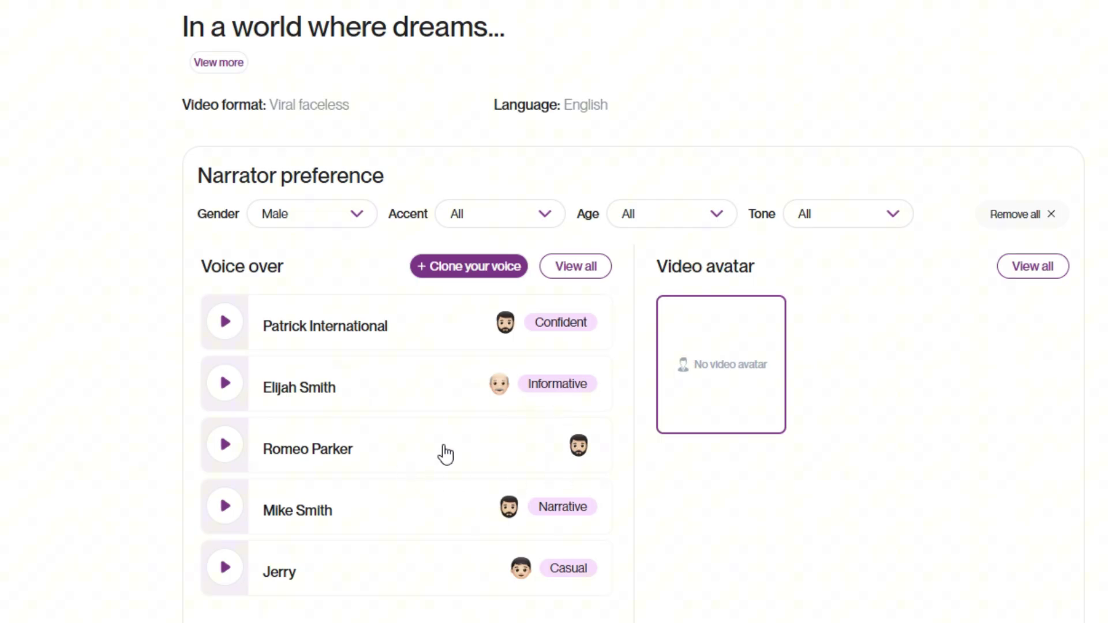
scroll(446, 451, down, 3)
scroll(541, 391, down, 5)
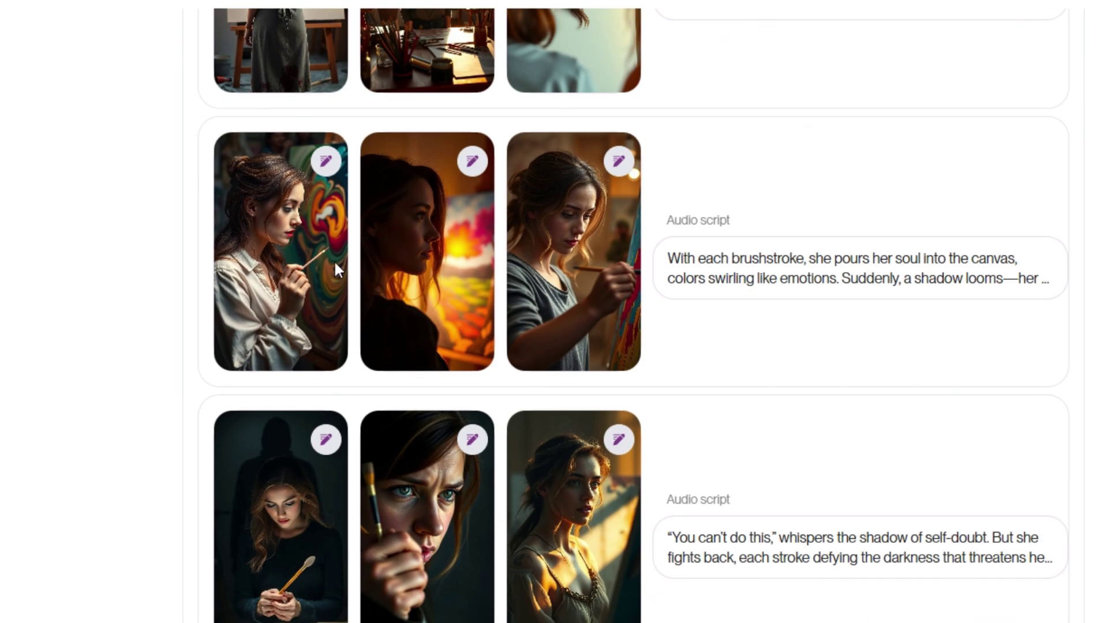
scroll(525, 371, down, 5)
scroll(449, 333, up, 6)
scroll(537, 338, up, 5)
scroll(555, 338, down, 4)
scroll(560, 353, down, 8)
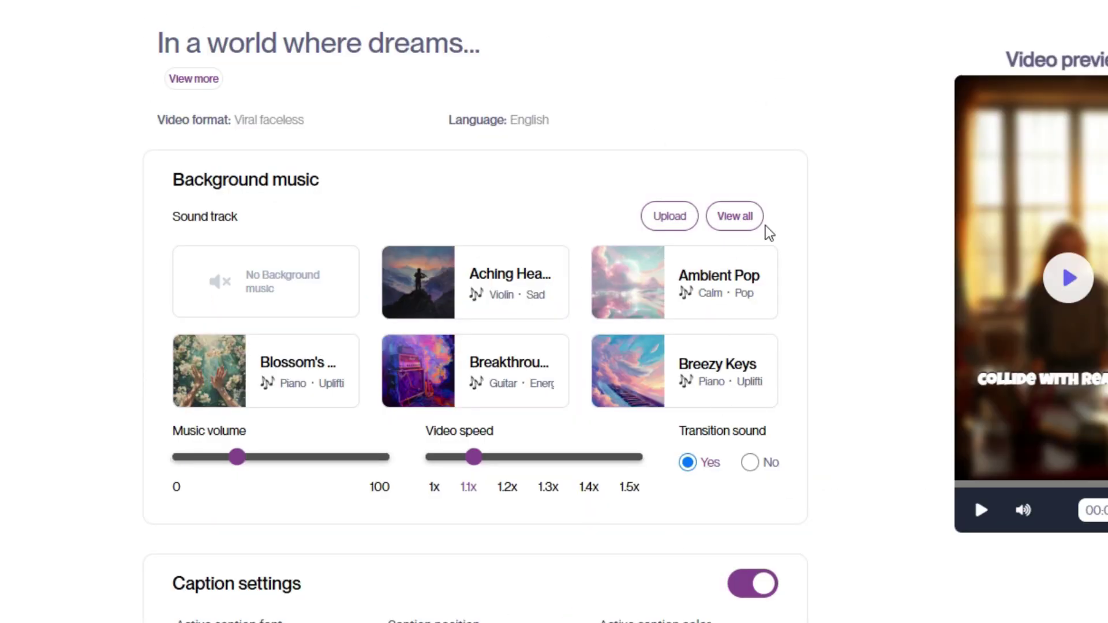
scroll(524, 257, down, 3)
scroll(684, 292, down, 2)
scroll(663, 312, down, 3)
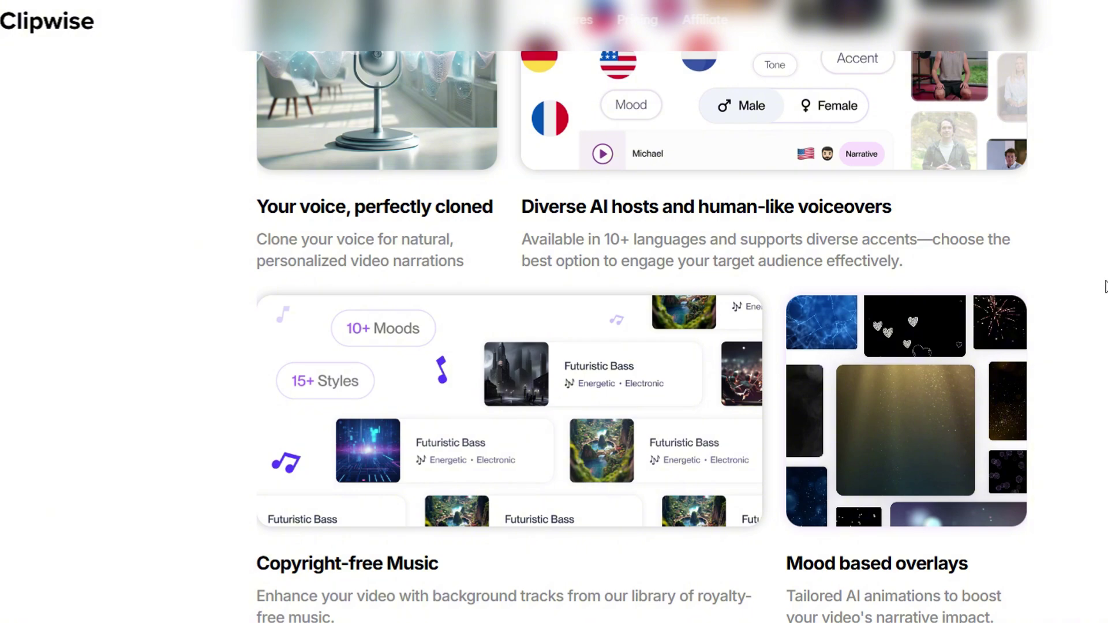
scroll(1104, 287, down, 1)
scroll(1104, 286, down, 2)
scroll(1104, 287, down, 2)
scroll(1105, 286, down, 3)
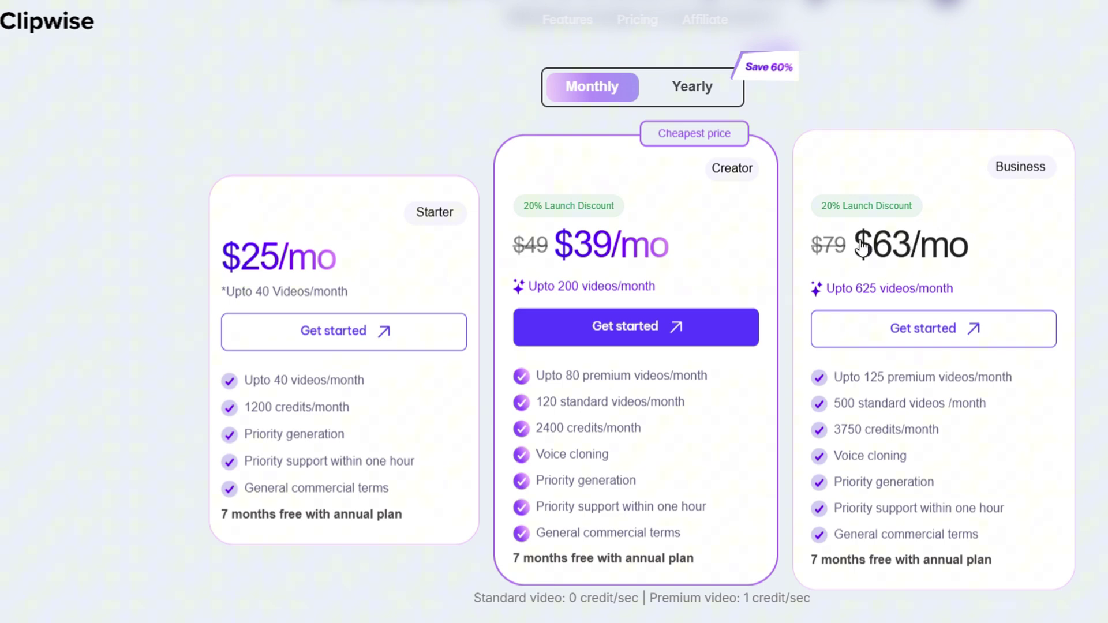
- Switch the pricing between Monthly and Yearly, ending on Yearly with Creator at $20/mo
click(691, 92)
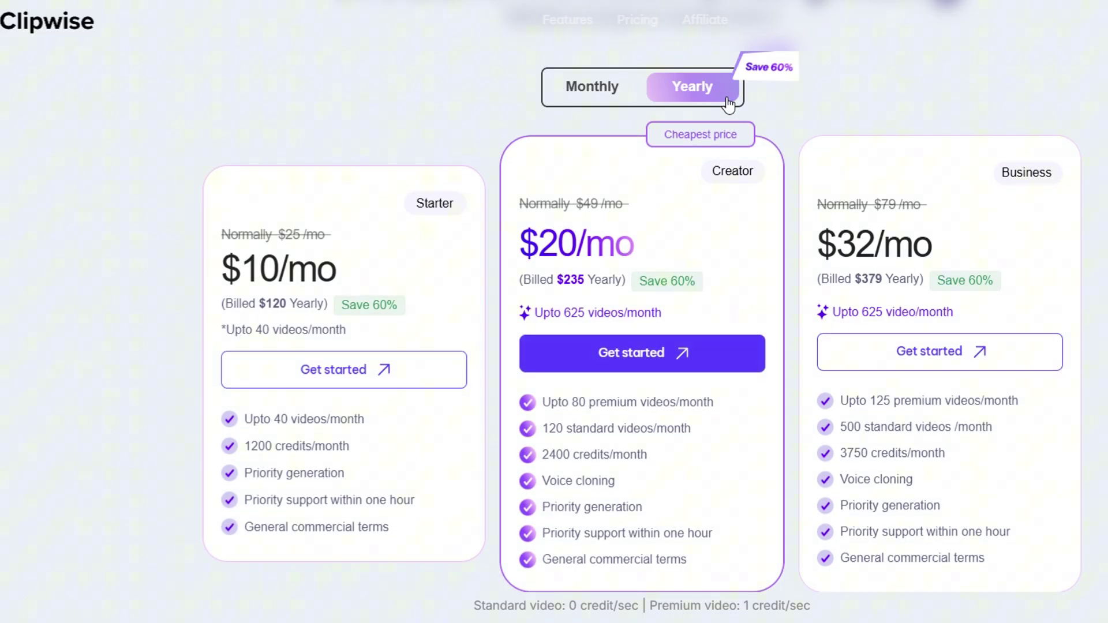
click(610, 94)
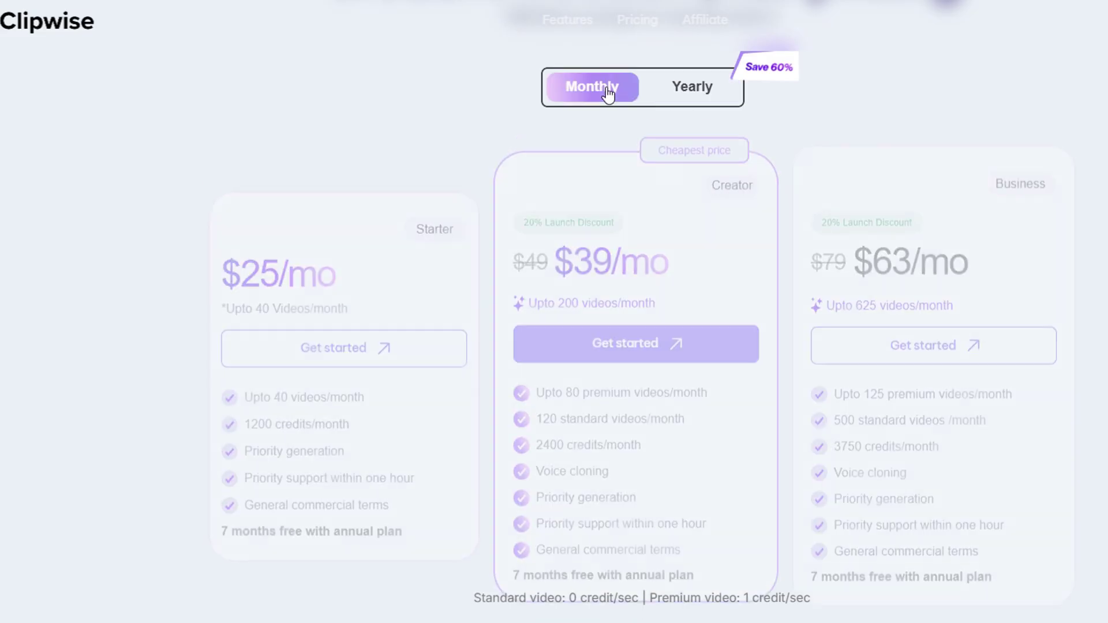
click(703, 87)
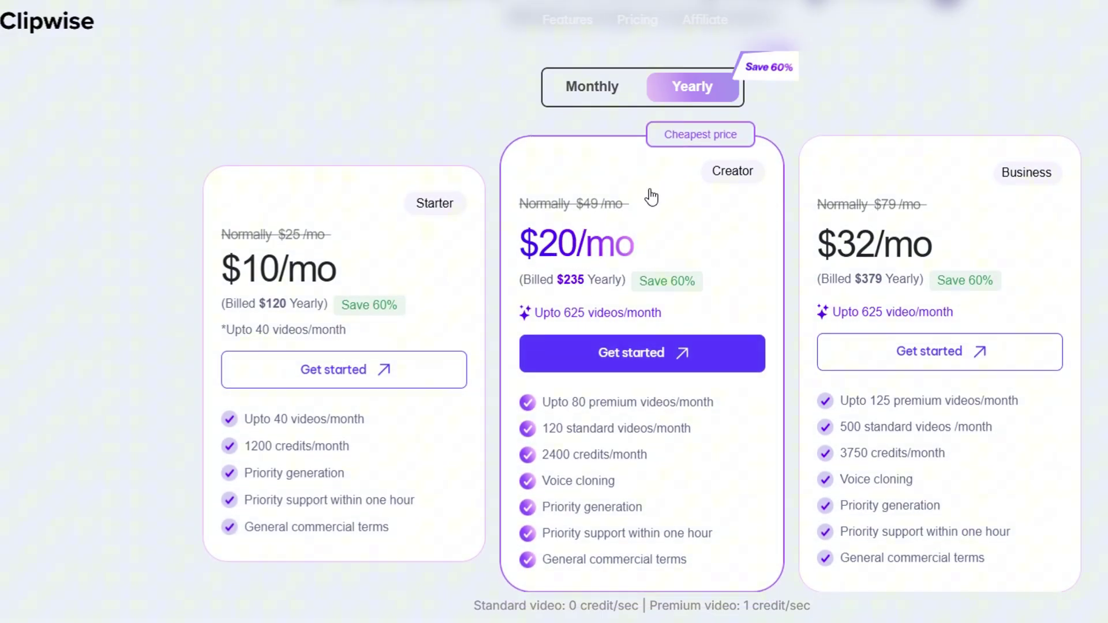
click(599, 90)
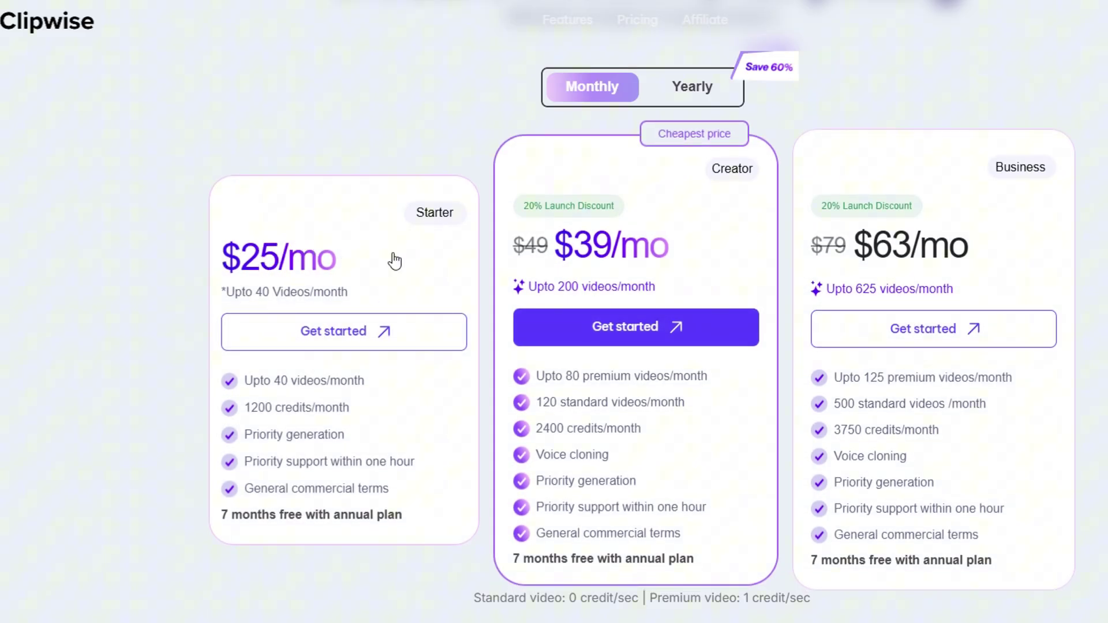
click(695, 90)
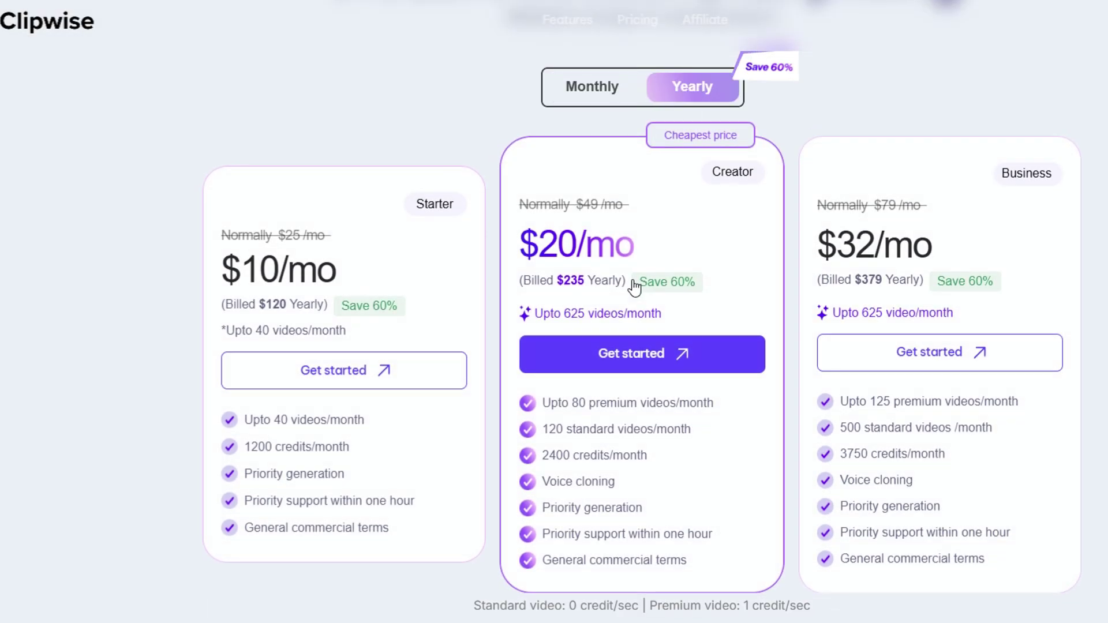